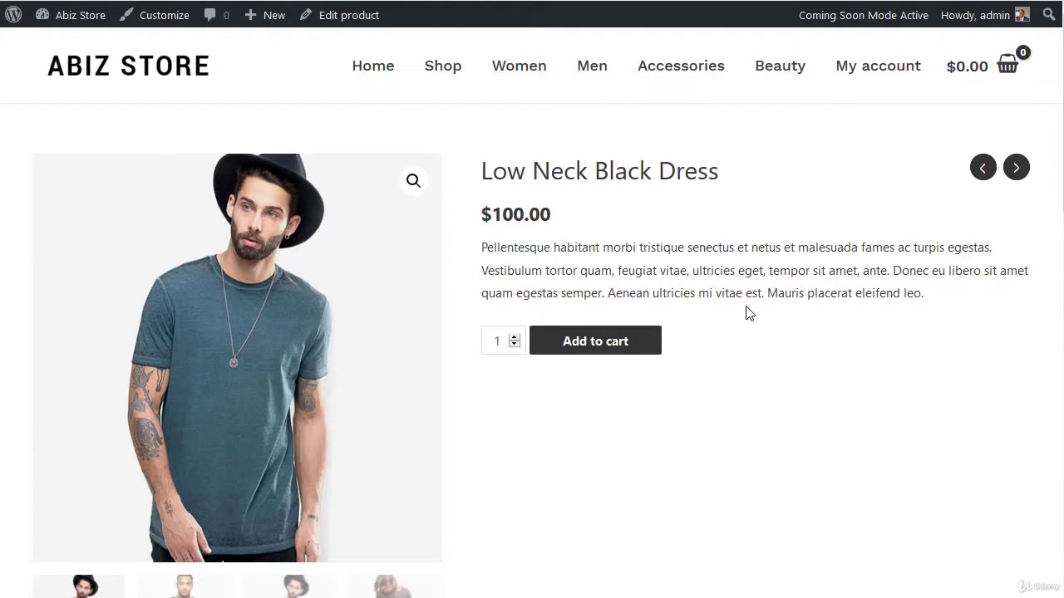
# Step: Review the Low Neck Black Dress product page, highlighting its title and scrolling through it
pyautogui.moveTo(484, 176); pyautogui.dragTo(722, 192)
pyautogui.click(730, 336)
pyautogui.scroll(-7, 507, 266)
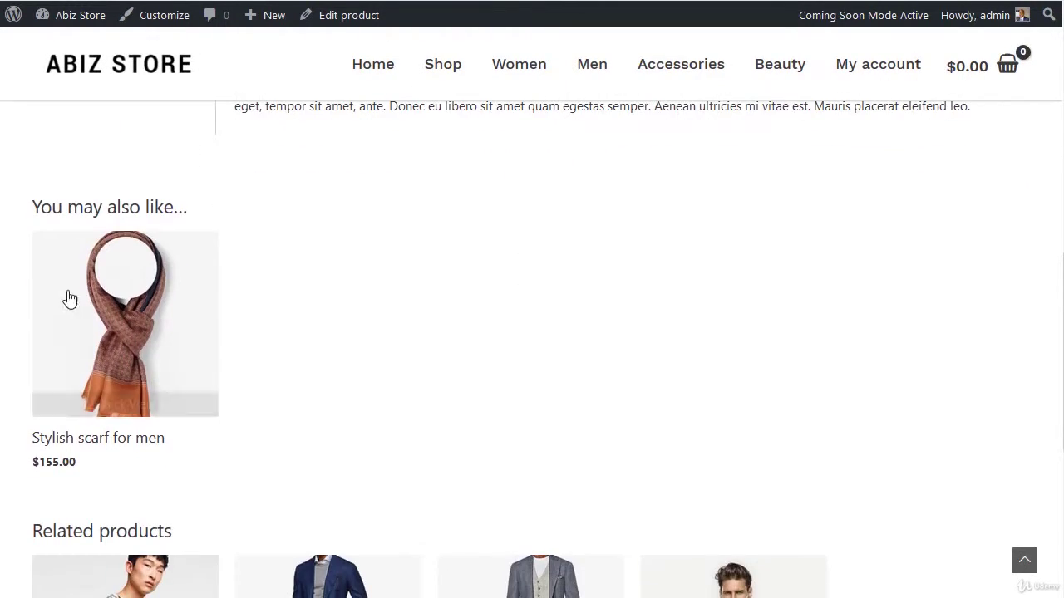
pyautogui.scroll(3, 374, 324)
pyautogui.scroll(-3, 299, 332)
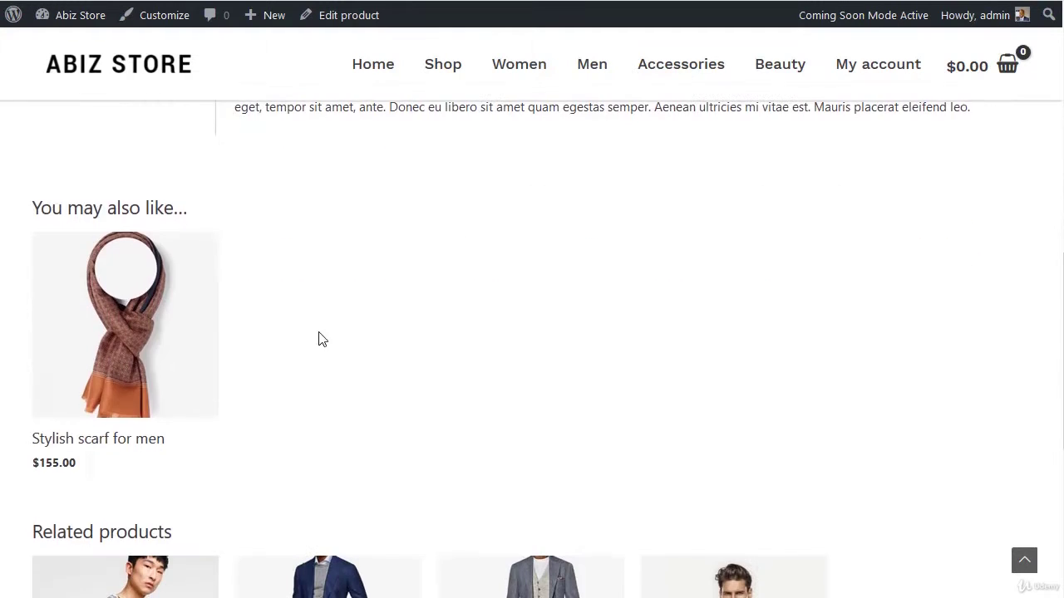
pyautogui.scroll(4, 335, 349)
pyautogui.scroll(3, 345, 367)
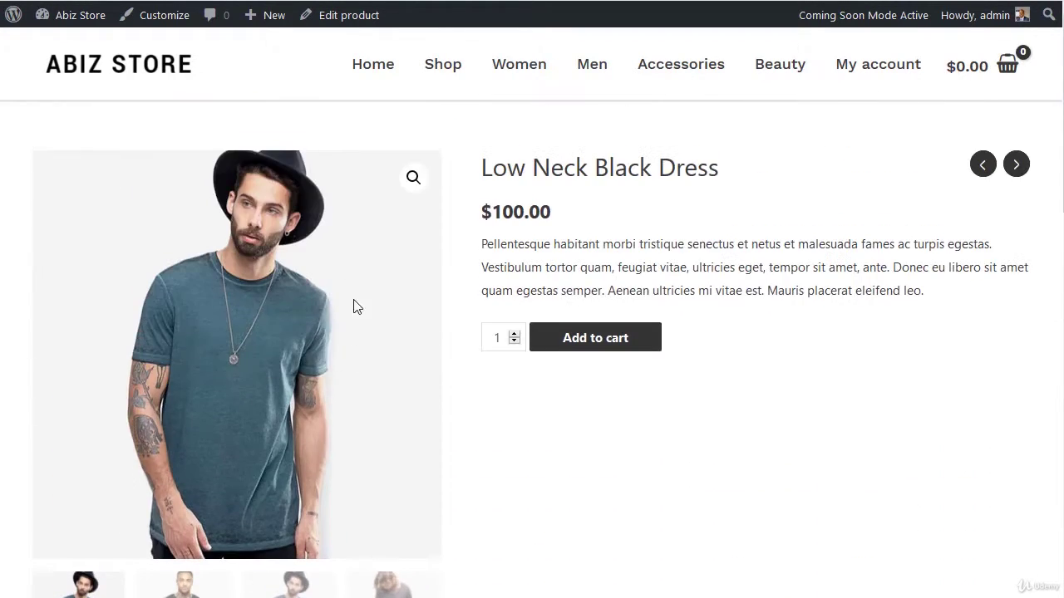
pyautogui.scroll(-5, 293, 448)
pyautogui.scroll(-3, 312, 424)
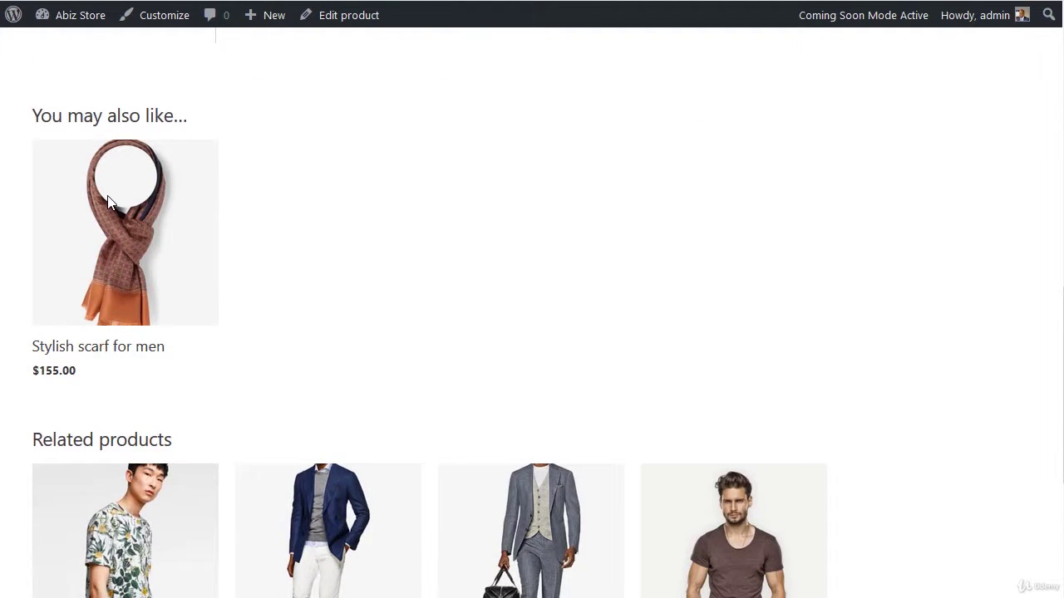
pyautogui.scroll(8, 301, 257)
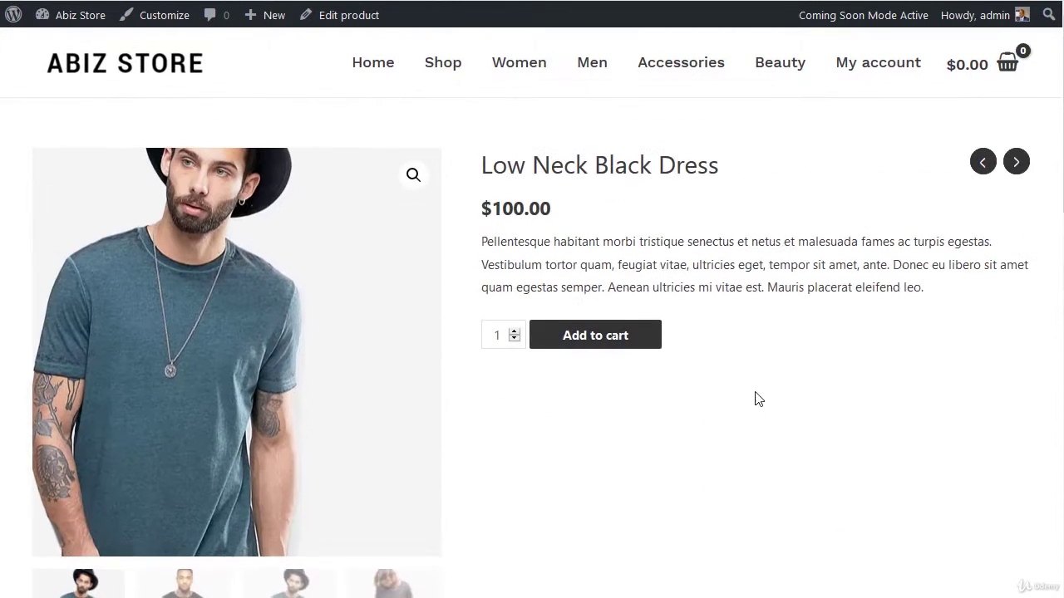
# Step: Add the Low Neck Black Dress to the cart and go to the cart page via the mini-cart
pyautogui.click(606, 347)
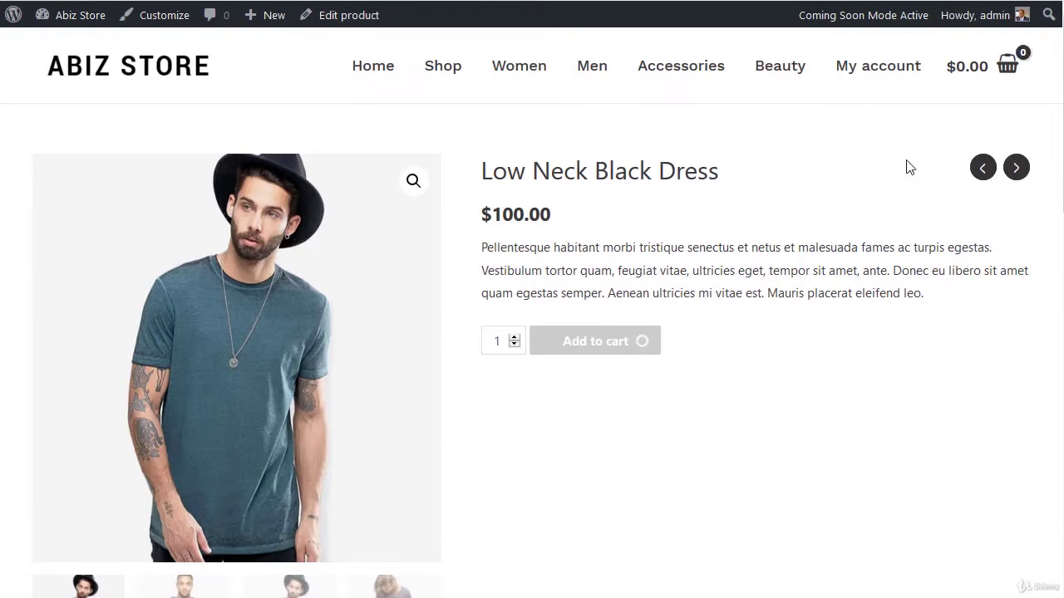
pyautogui.moveTo(970, 91)
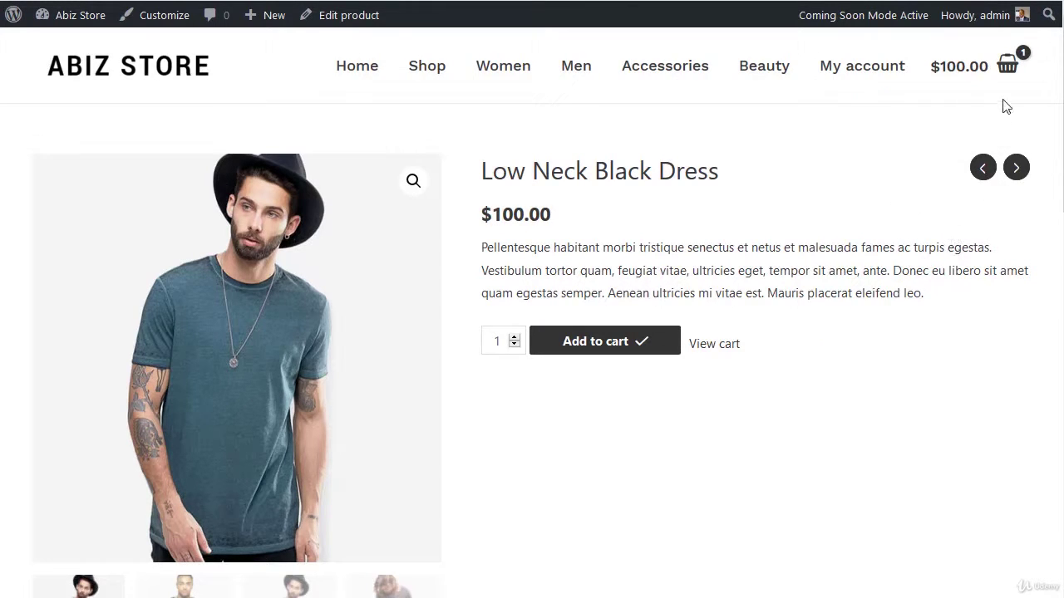
pyautogui.moveTo(1003, 101)
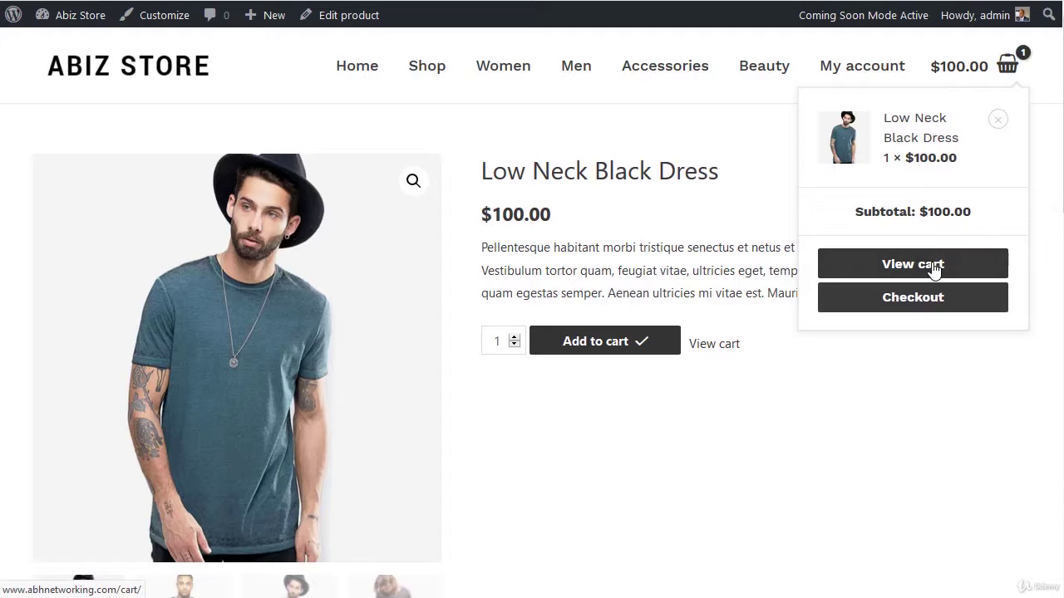
pyautogui.click(902, 264)
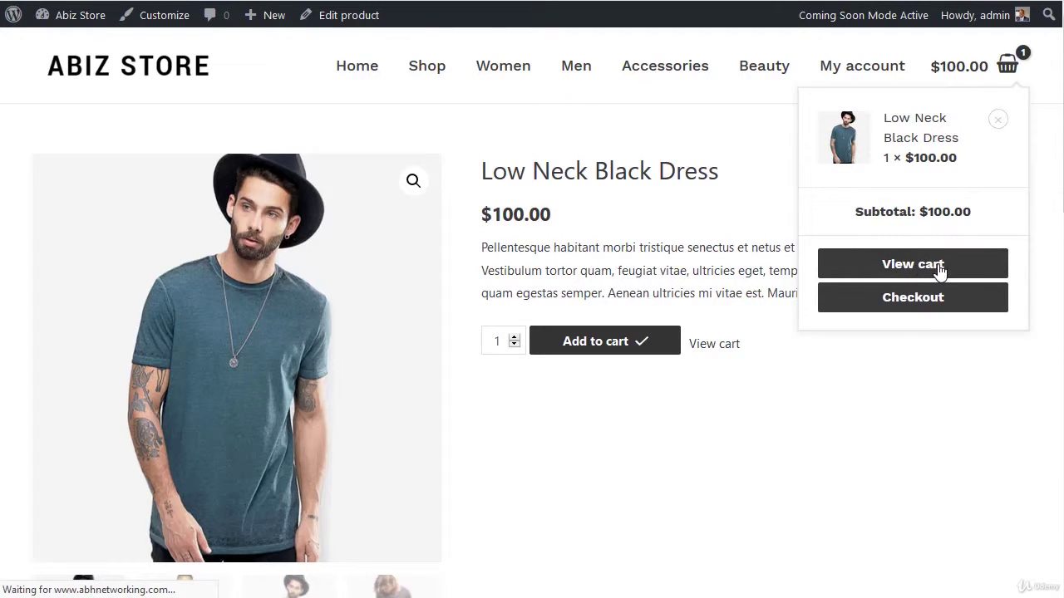
pyautogui.scroll(-2, 323, 276)
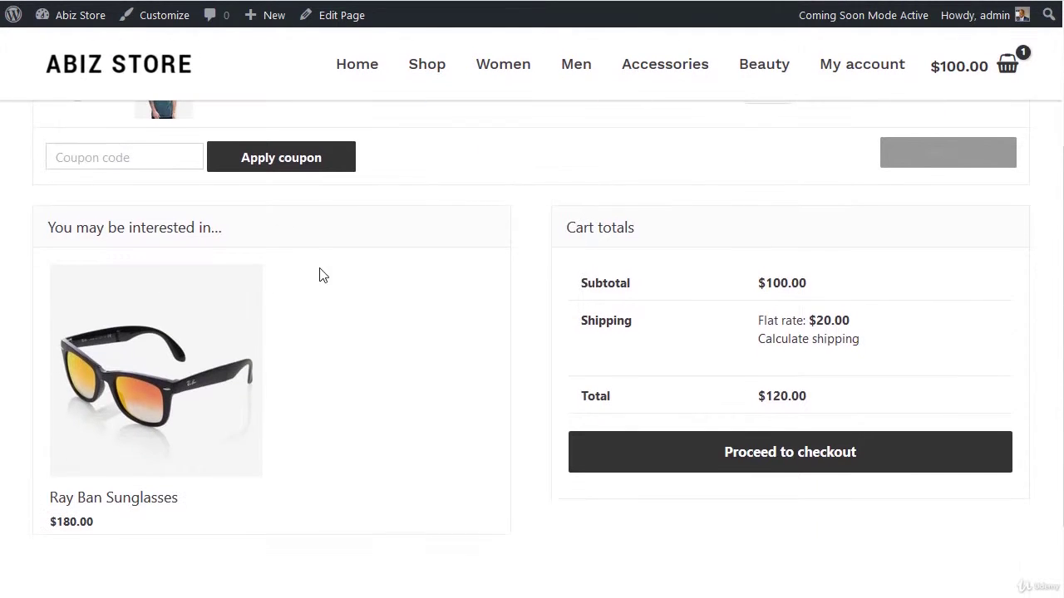
pyautogui.moveTo(46, 226); pyautogui.dragTo(241, 229)
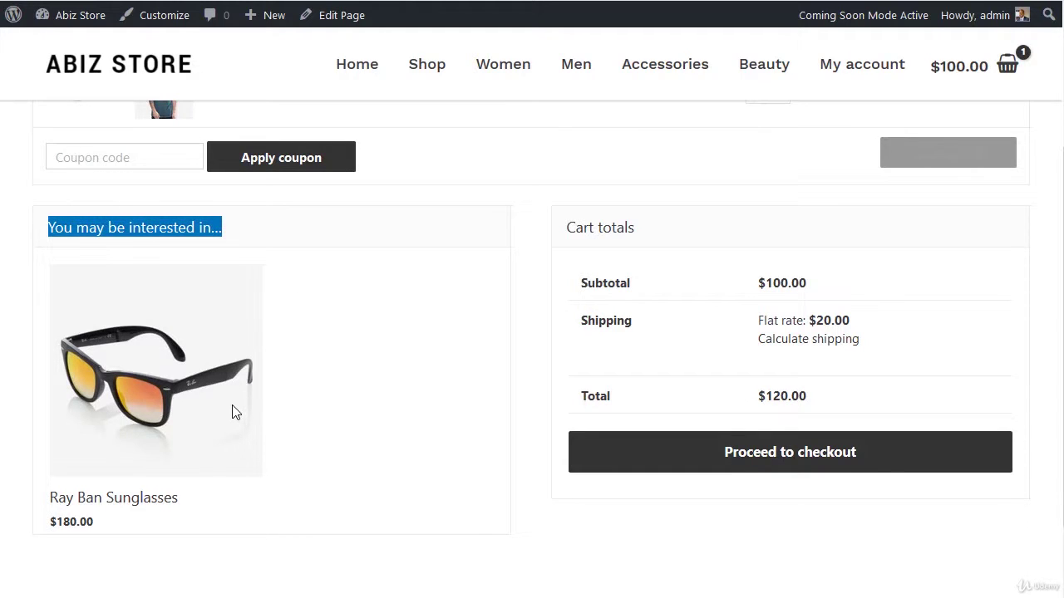
pyautogui.scroll(2, 432, 428)
pyautogui.scroll(-3, 429, 434)
pyautogui.moveTo(183, 348)
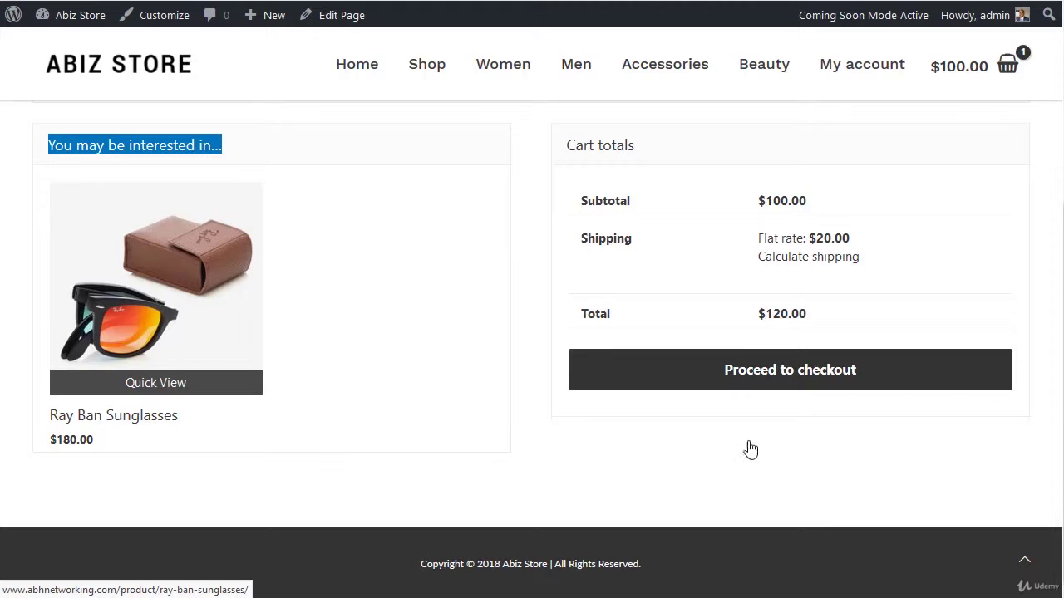
pyautogui.moveTo(856, 315)
pyautogui.mouseDown()
pyautogui.moveTo(665, 352)
pyautogui.moveTo(814, 304)
pyautogui.moveTo(841, 311)
pyautogui.mouseUp()
pyautogui.moveTo(728, 398); pyautogui.dragTo(917, 394)
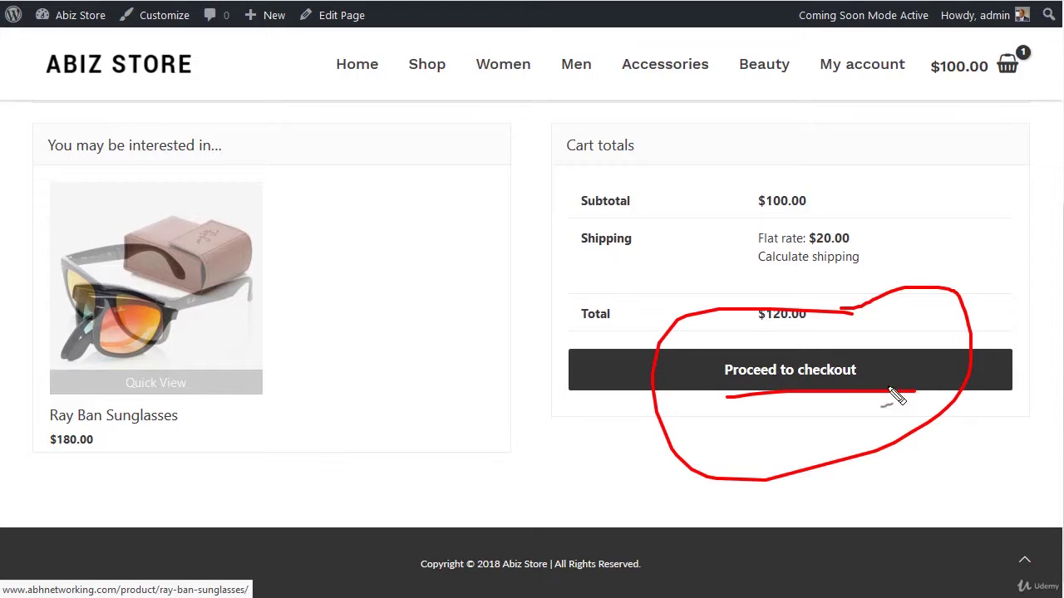
pyautogui.press('Escape')
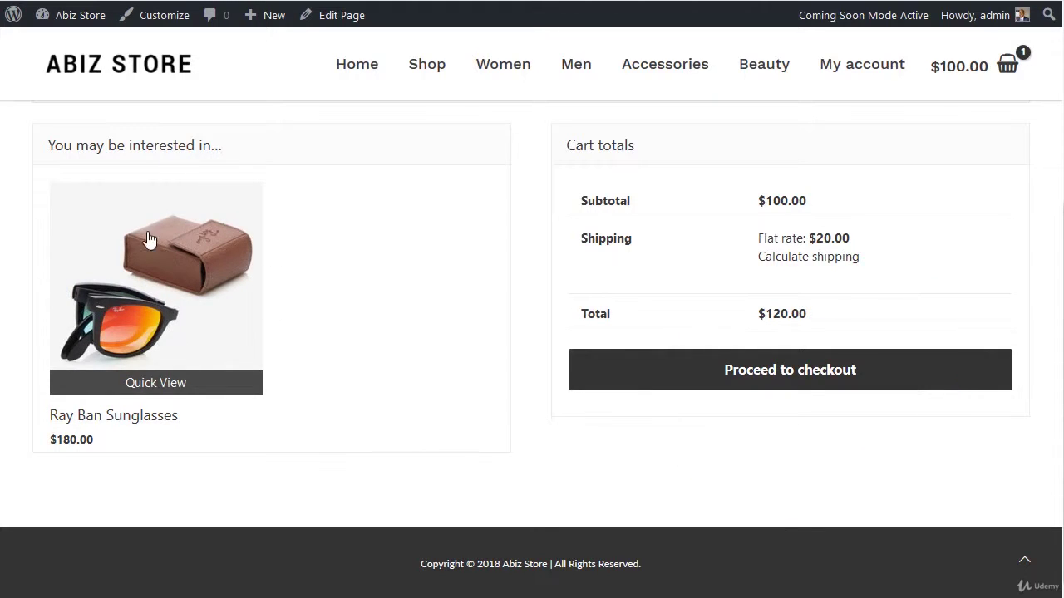
pyautogui.scroll(3, 330, 288)
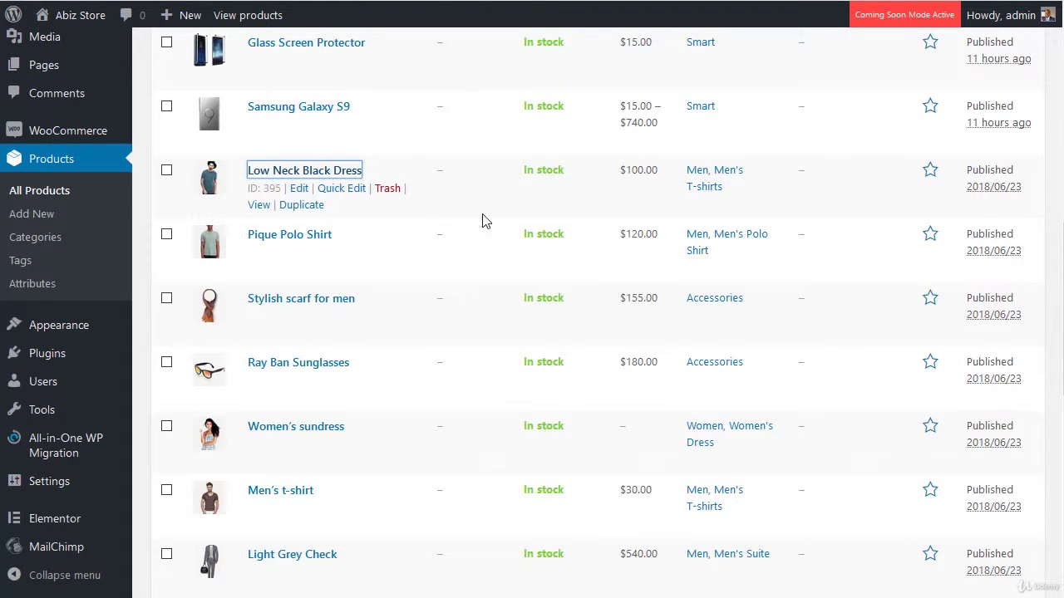
# Step: Scroll the All Products list to Low Neck Black Dress and bring up its link options
pyautogui.scroll(6, 530, 212)
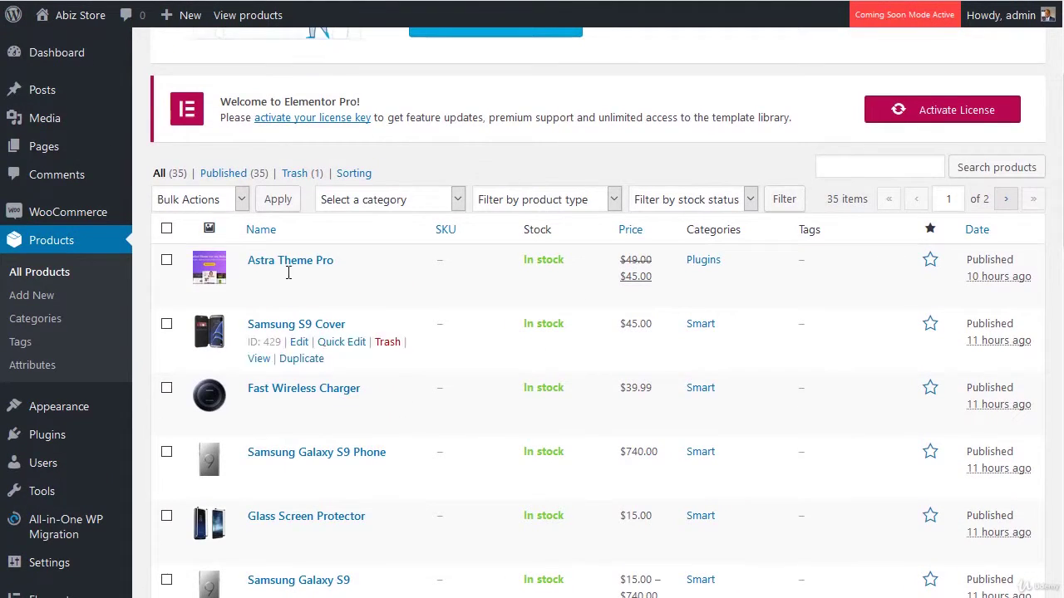
pyautogui.scroll(-5, 499, 125)
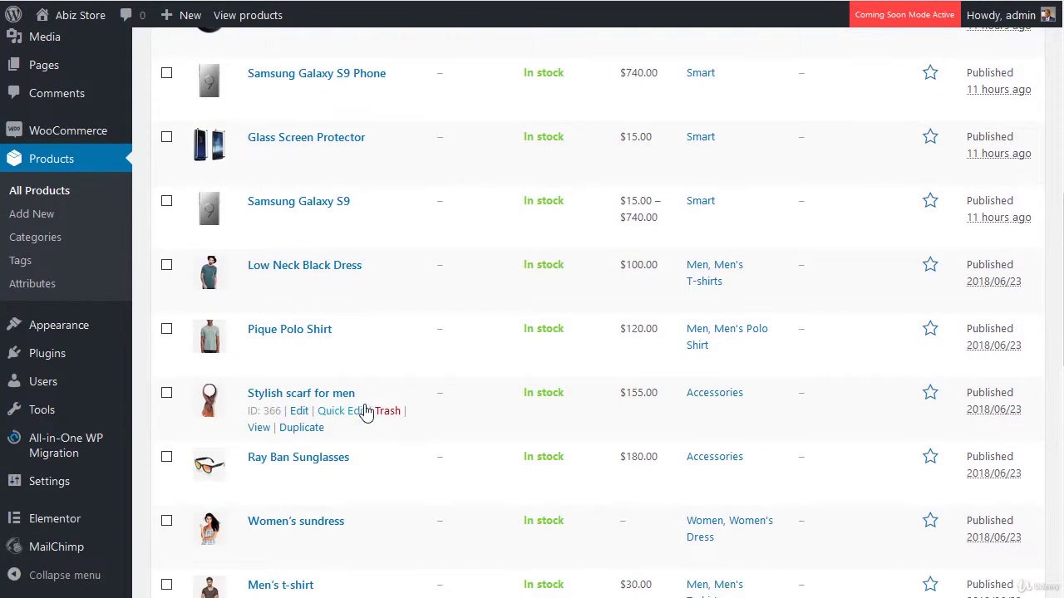
pyautogui.scroll(-1, 328, 311)
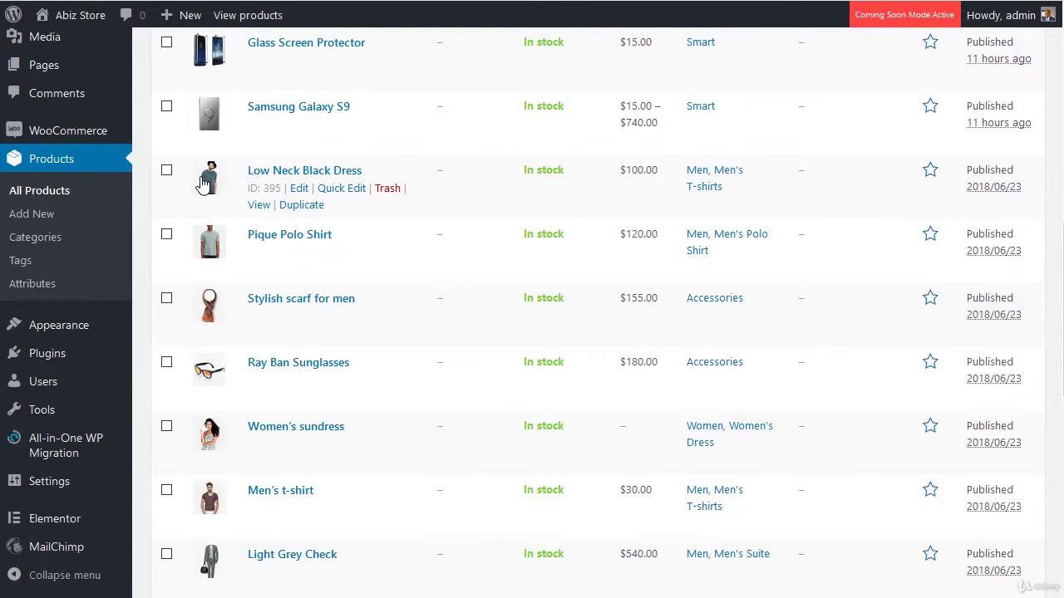
pyautogui.rightClick(286, 172)
# Step: Open Low Neck Black Dress for editing and show its Linked Products tab in Product data
pyautogui.click(332, 183)
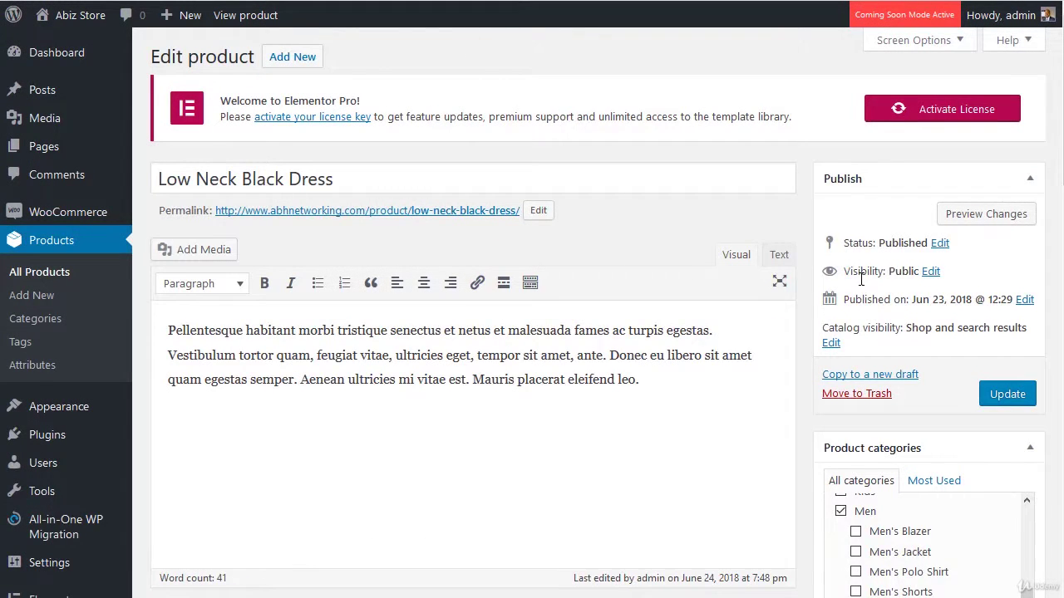
pyautogui.scroll(-3, 861, 279)
pyautogui.scroll(-1, 829, 292)
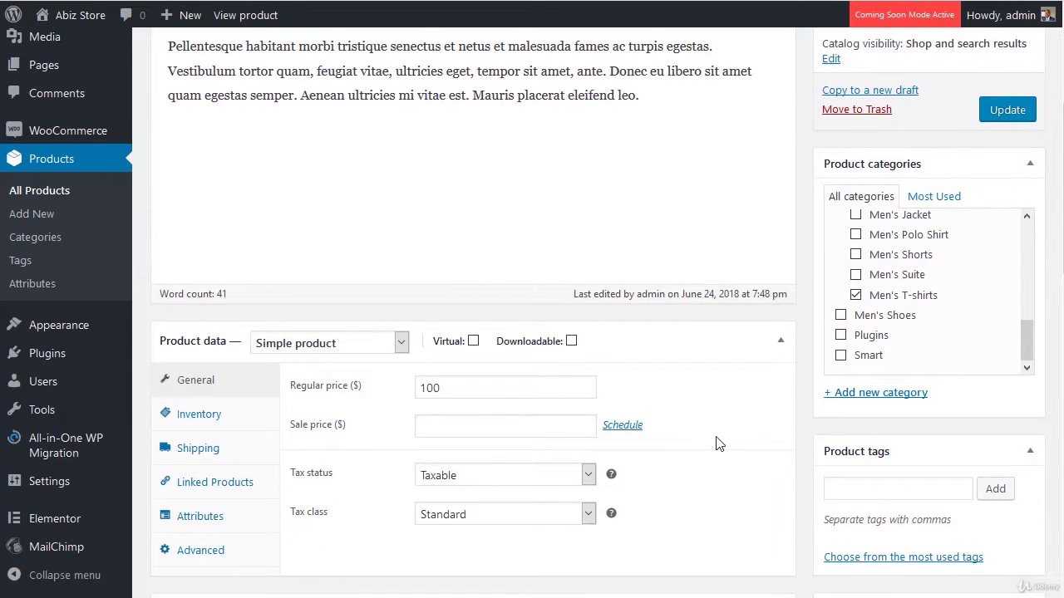
pyautogui.scroll(-2, 719, 445)
pyautogui.click(209, 303)
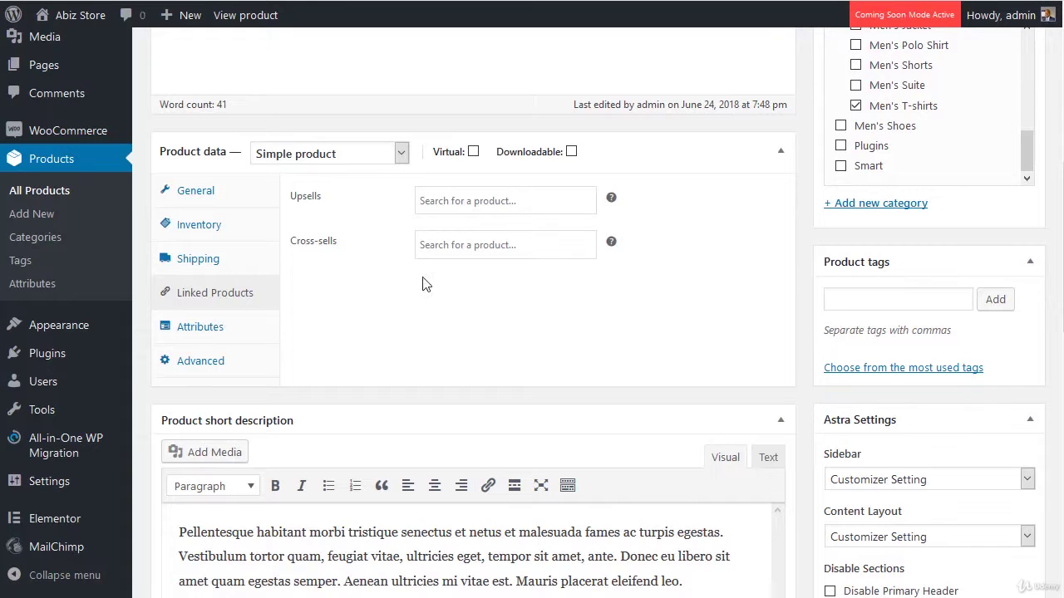
pyautogui.moveTo(612, 200)
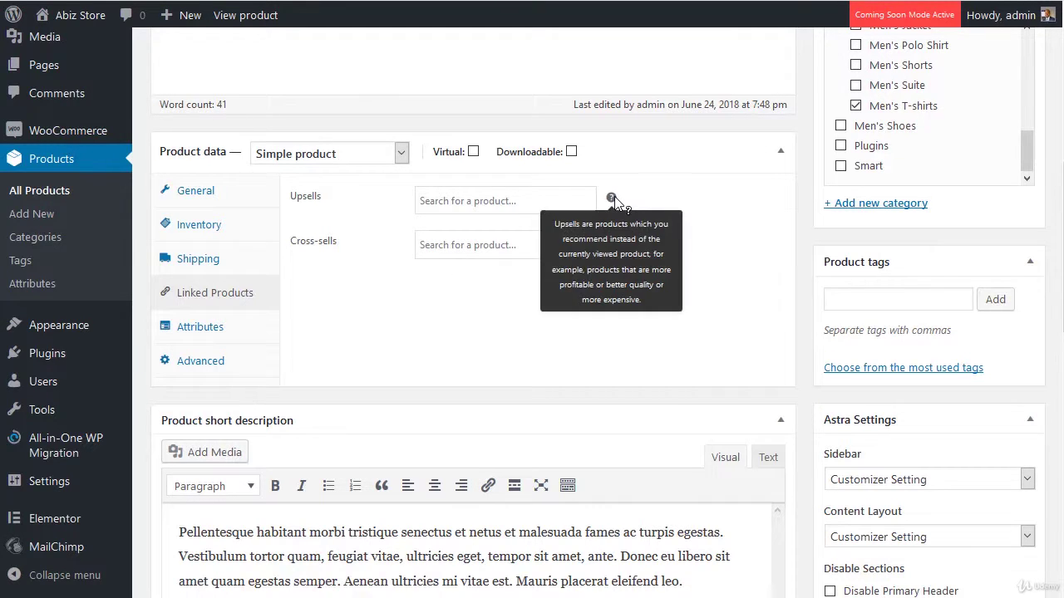
pyautogui.moveTo(613, 243)
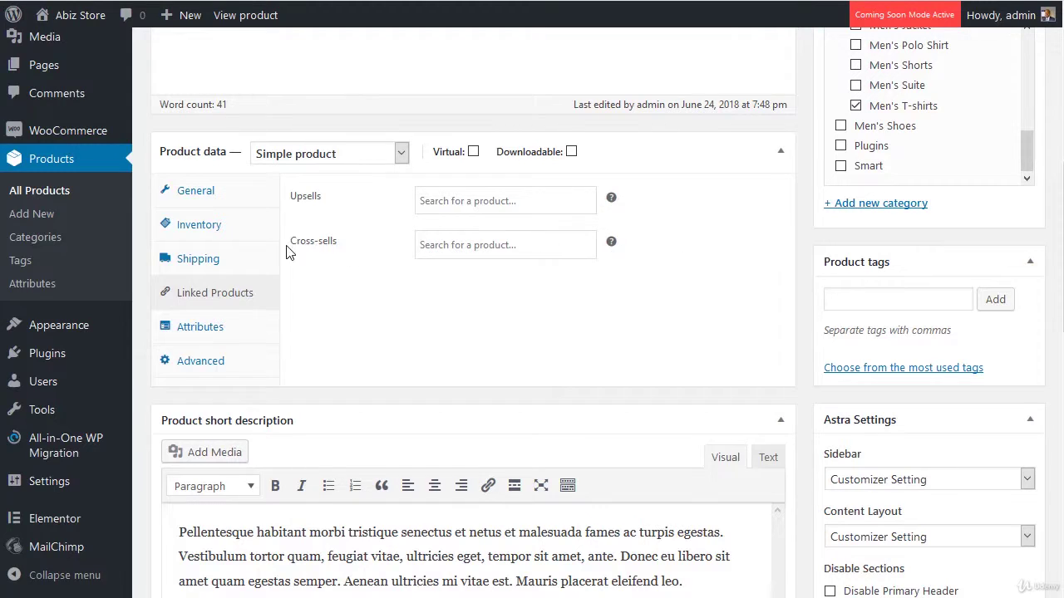
pyautogui.click(461, 203)
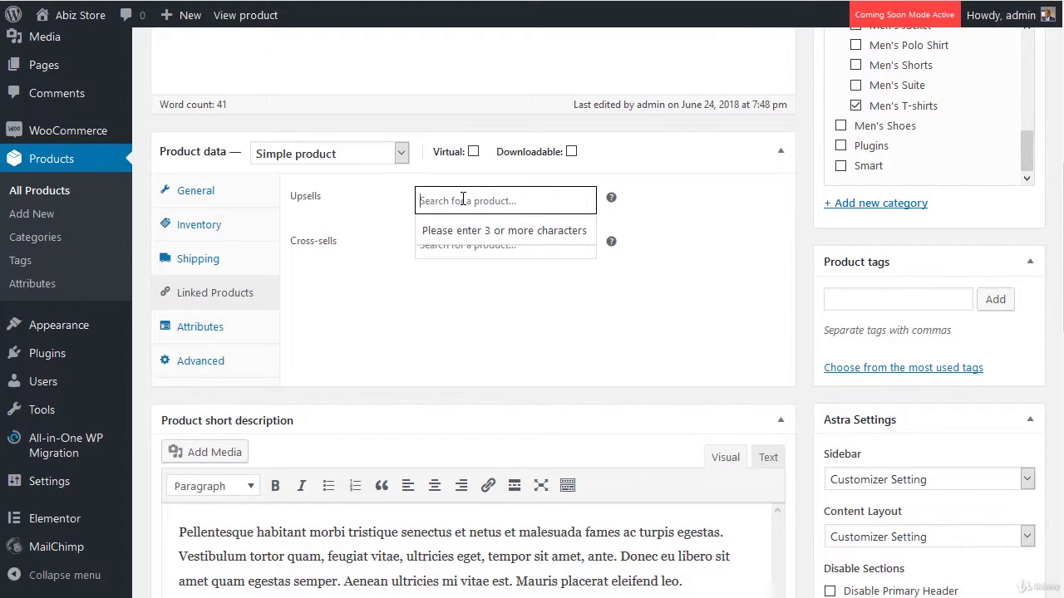
# Step: Search 'sca' in Upsells and add Stylish scarf for men (#366)
pyautogui.write('scar')
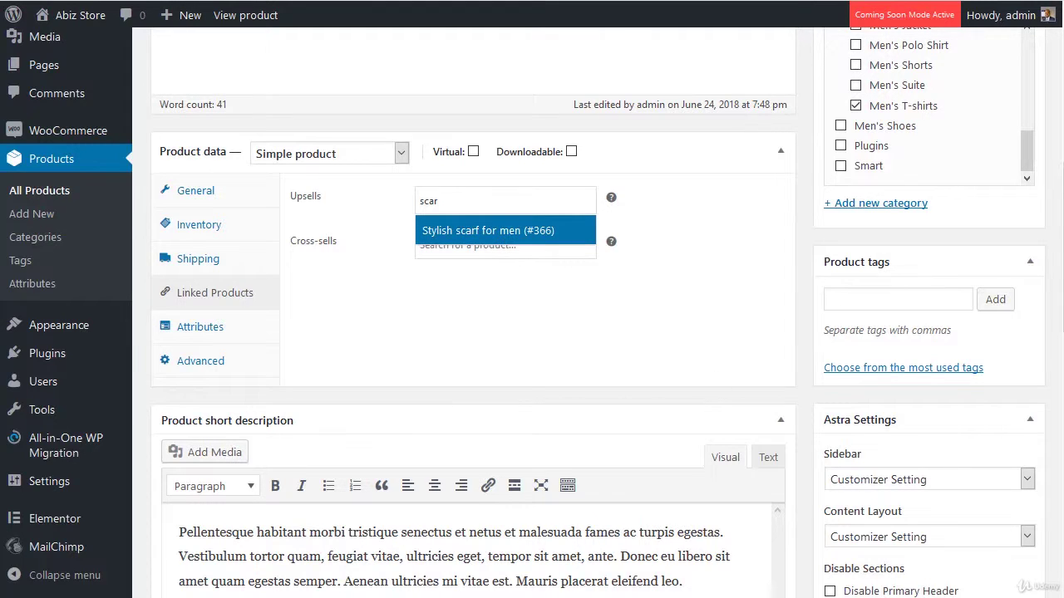
pyautogui.click(451, 232)
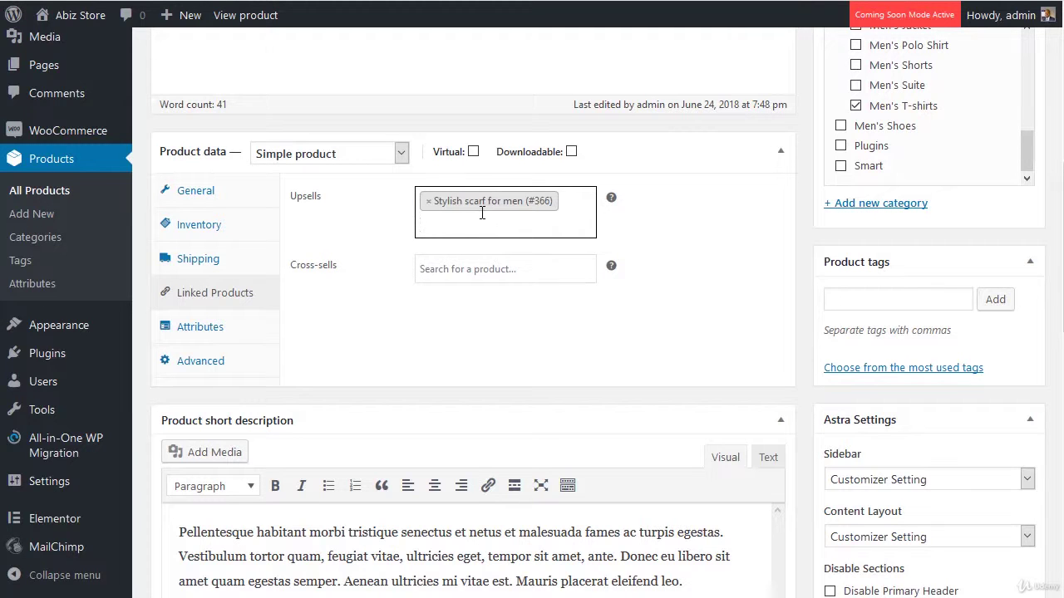
pyautogui.scroll(6, 781, 308)
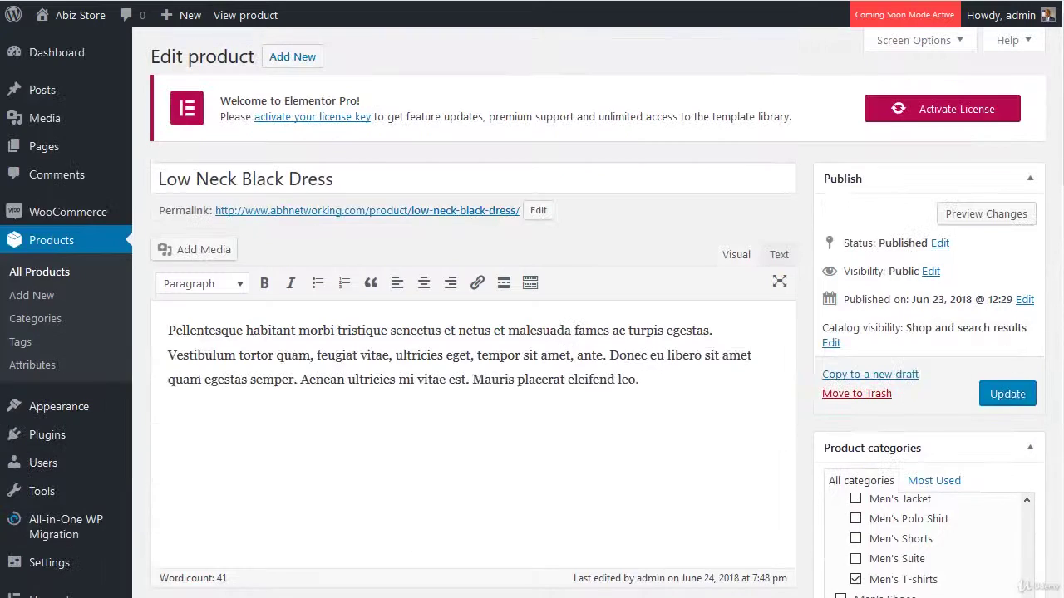
pyautogui.scroll(-7, 751, 485)
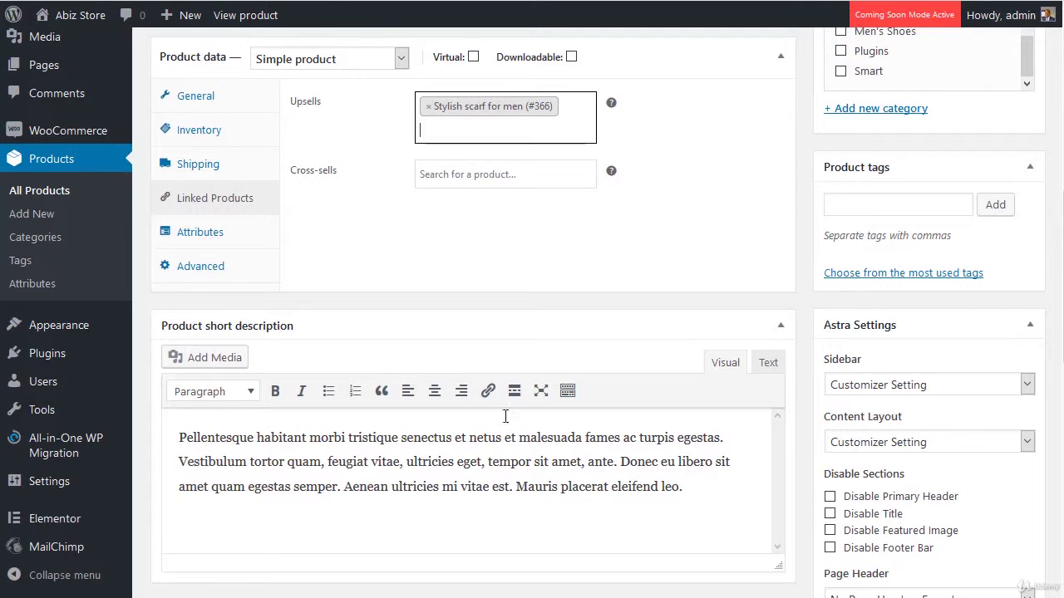
pyautogui.click(459, 174)
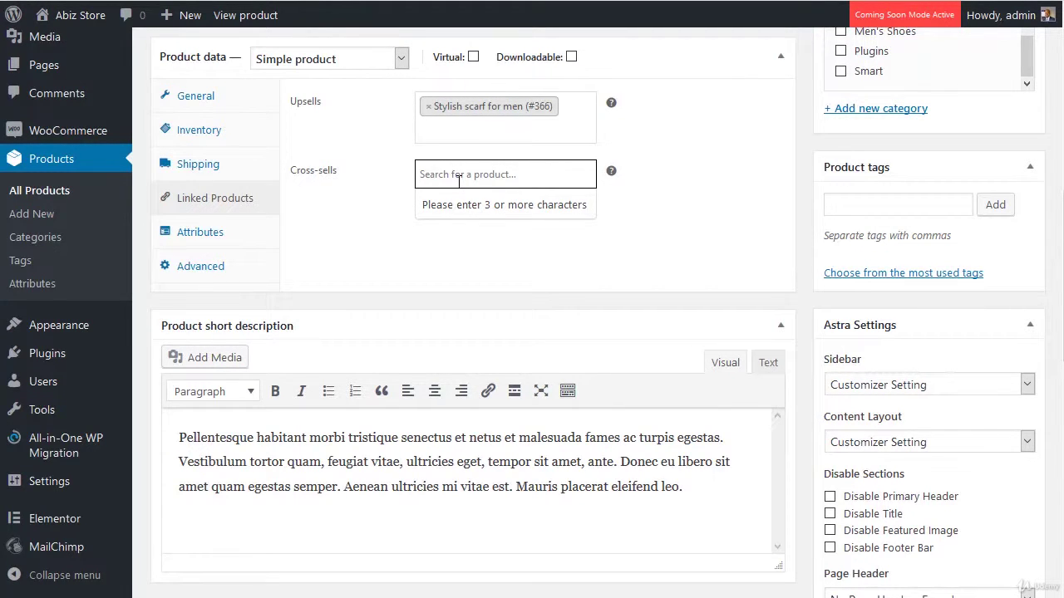
# Step: Add Ray Ban Sunglasses (#363) as cross-sell, update, and open the product page in a new tab
pyautogui.write('ray')
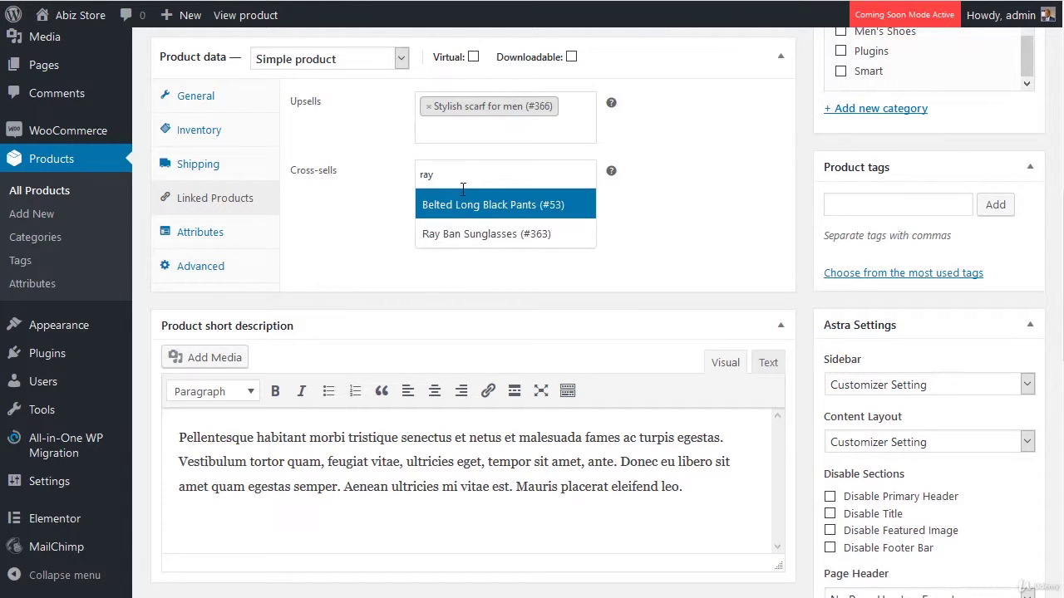
pyautogui.click(447, 239)
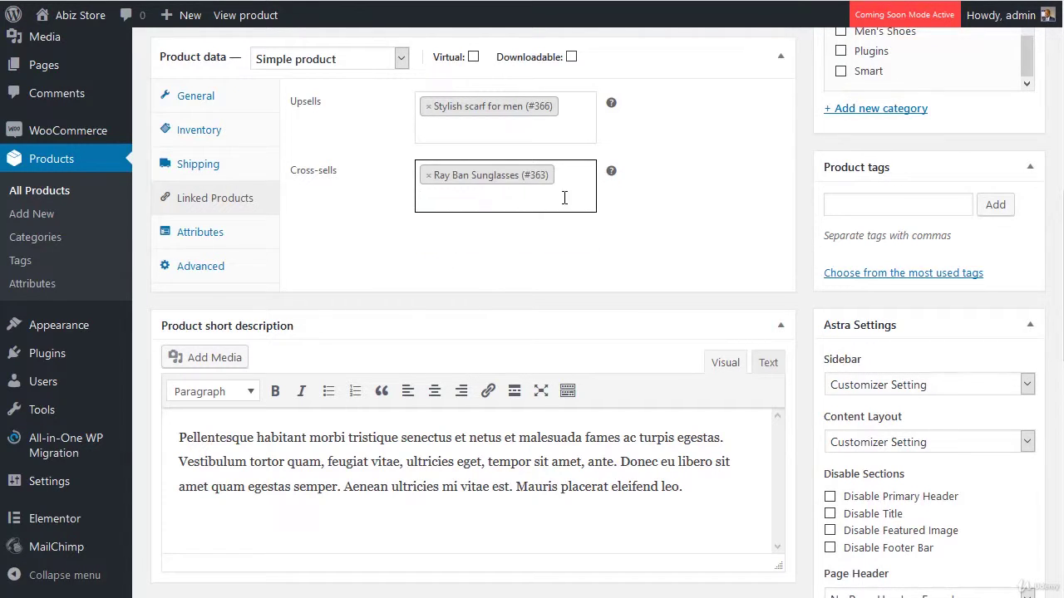
pyautogui.scroll(5, 743, 332)
pyautogui.click(1007, 300)
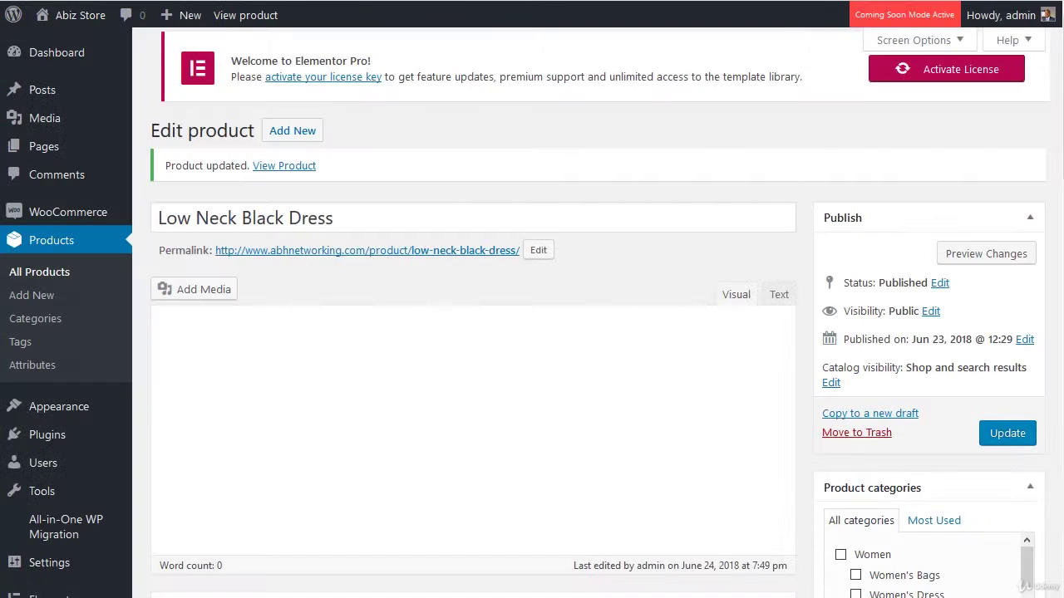
pyautogui.rightClick(314, 178)
pyautogui.click(349, 184)
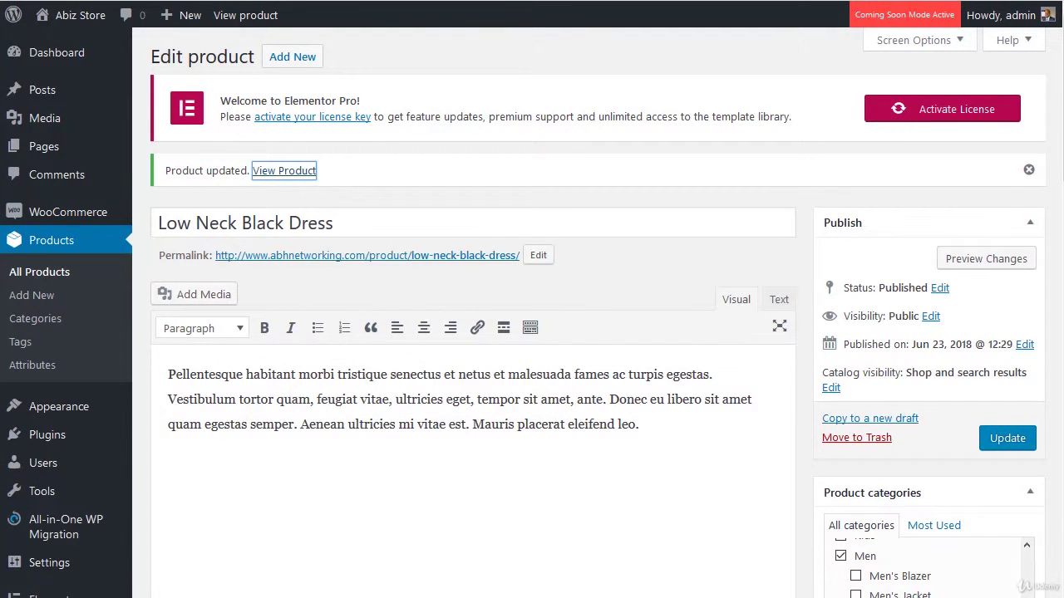
# Step: Check the Low Neck Black Dress storefront page in the new tab
pyautogui.hotkey('ctrl', 'Tab')
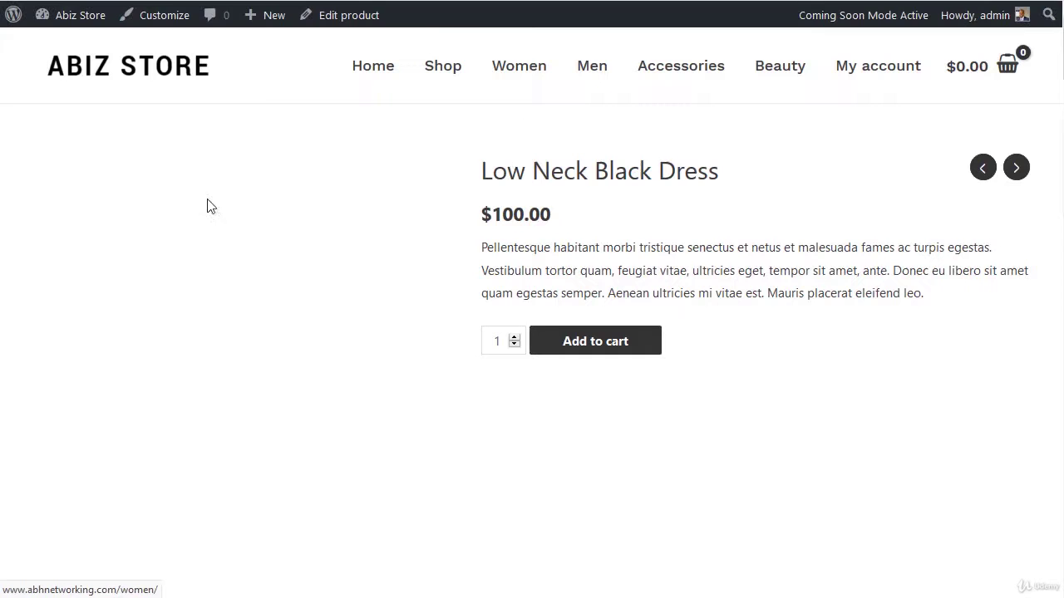
pyautogui.scroll(-10, 429, 330)
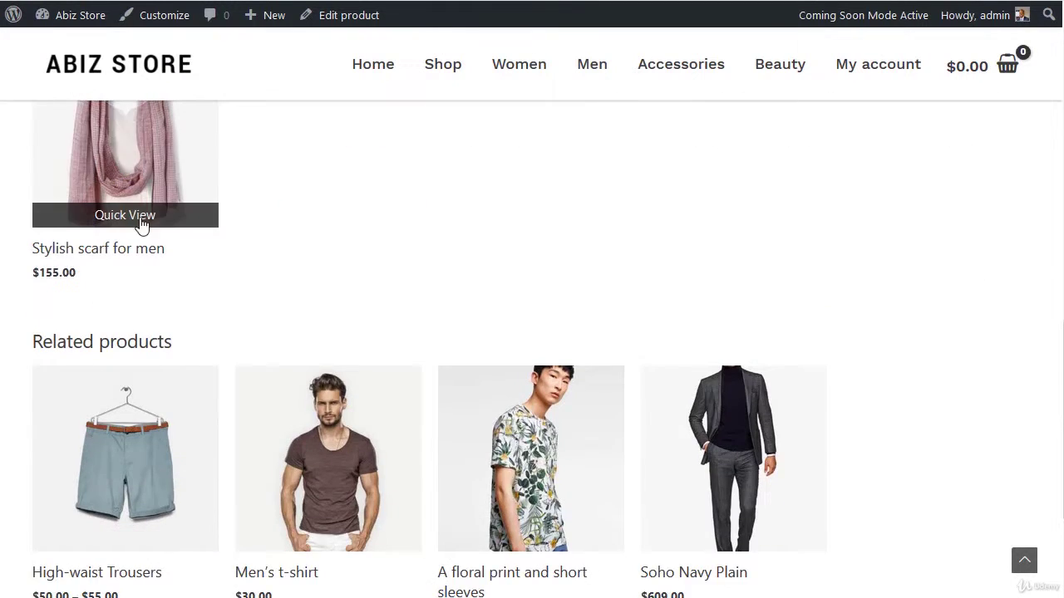
pyautogui.scroll(2, 125, 225)
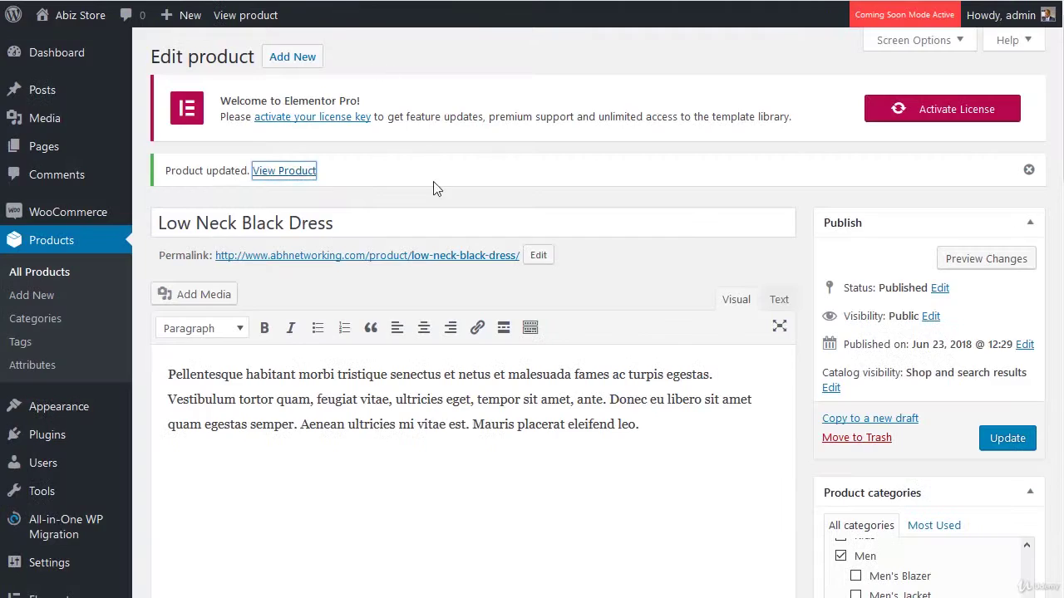
pyautogui.scroll(-10, 433, 187)
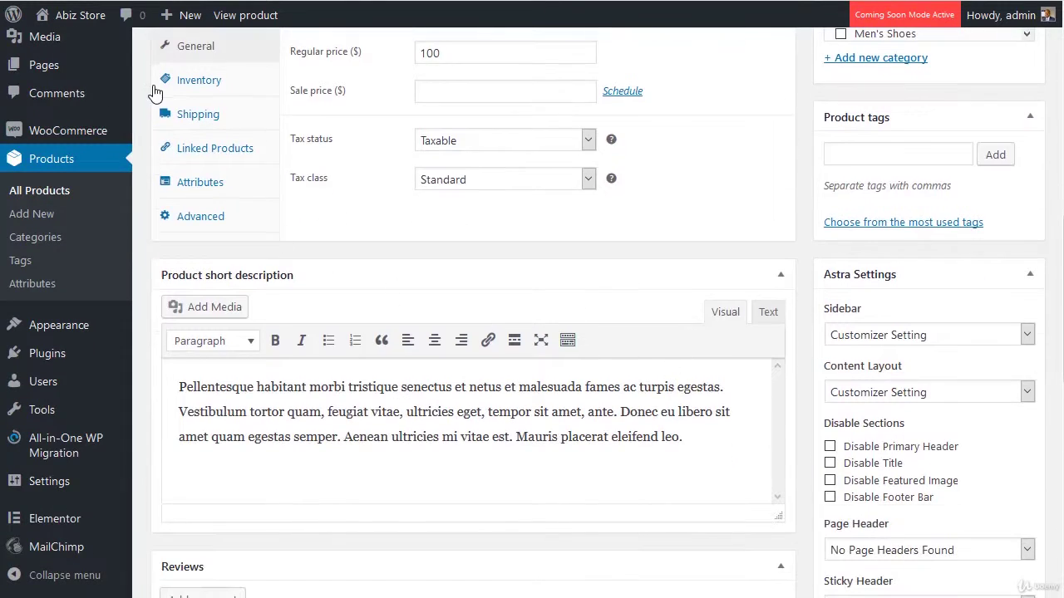
# Step: Remove the Stylish scarf for men upsell and reload the product page
pyautogui.click(208, 149)
pyautogui.scroll(2, 376, 225)
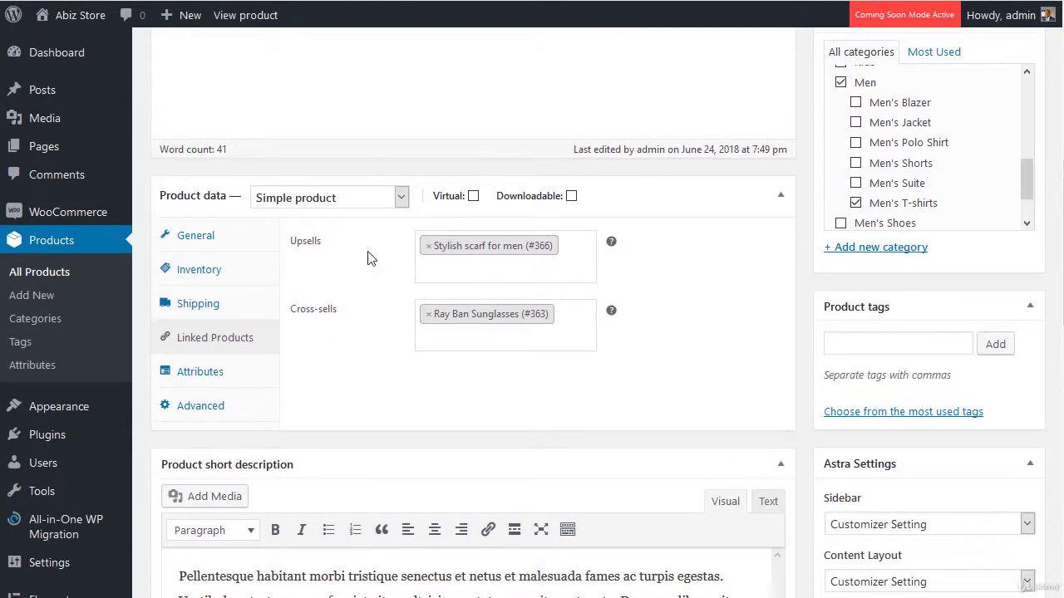
pyautogui.click(429, 247)
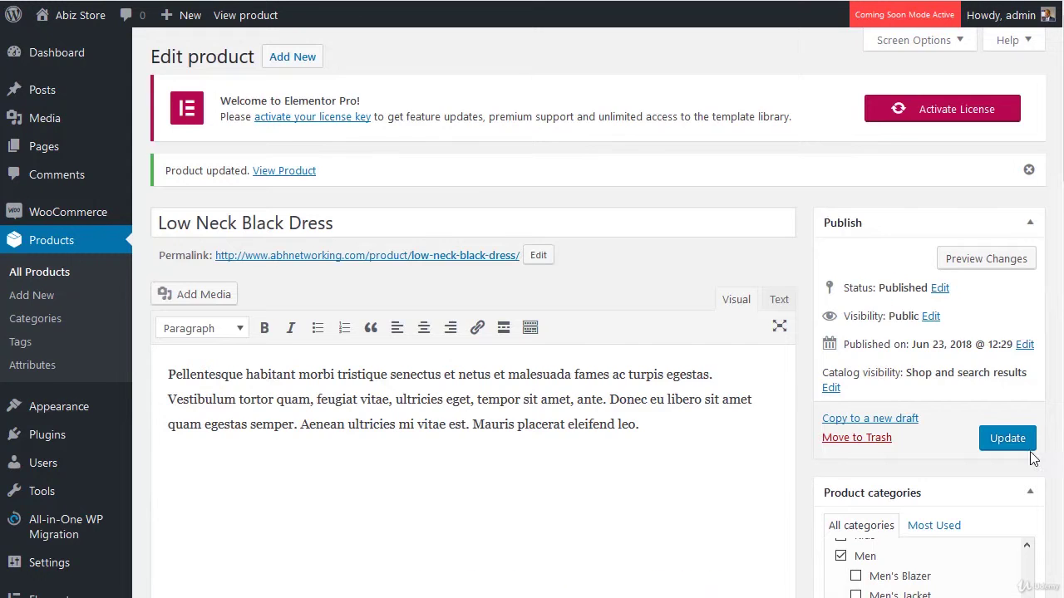
pyautogui.scroll(-2, 1004, 444)
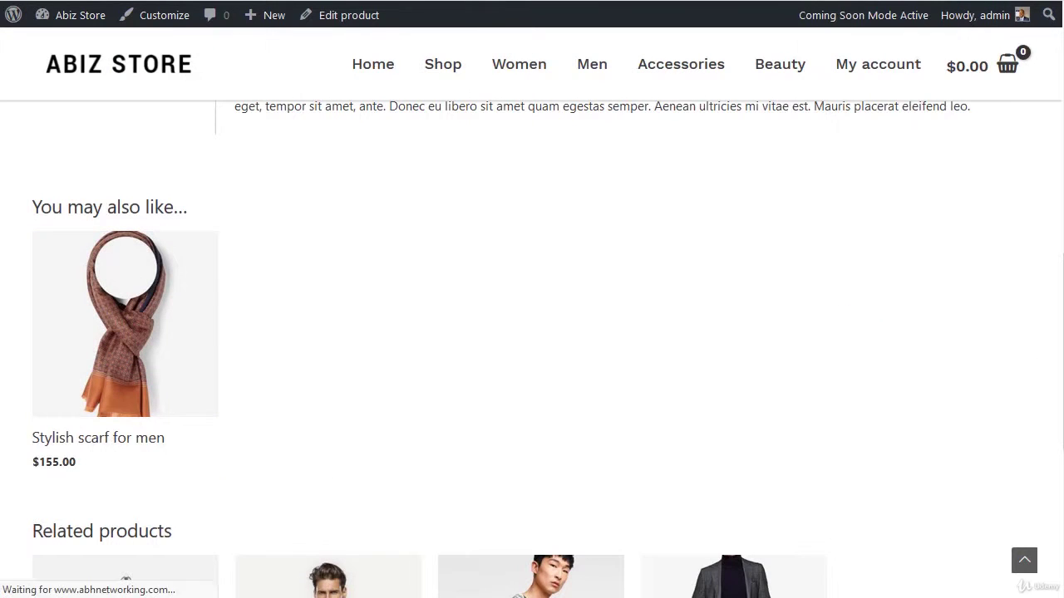
pyautogui.click(171, 268)
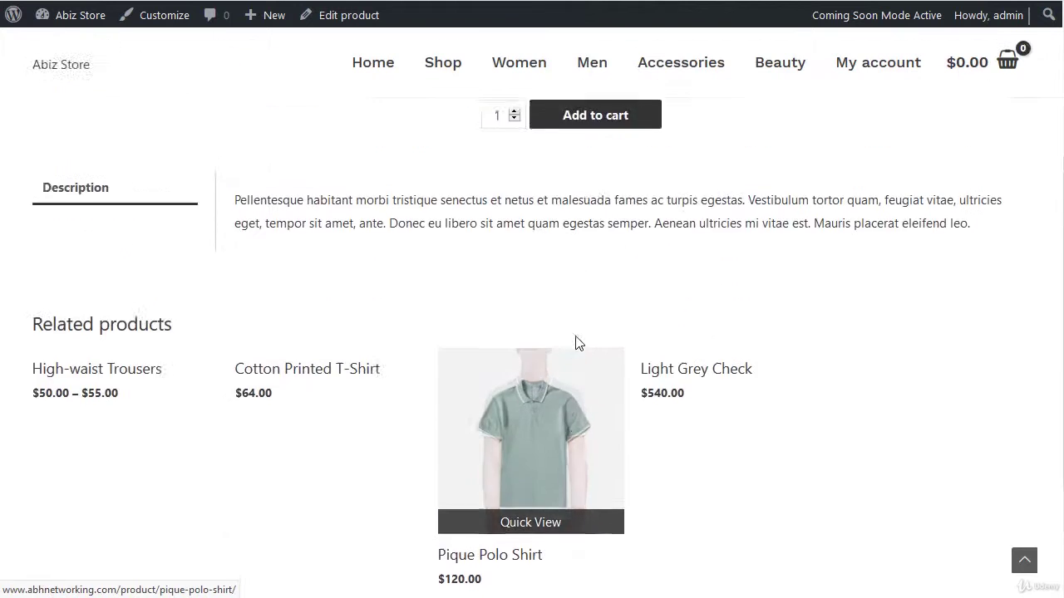
pyautogui.scroll(-6, 470, 274)
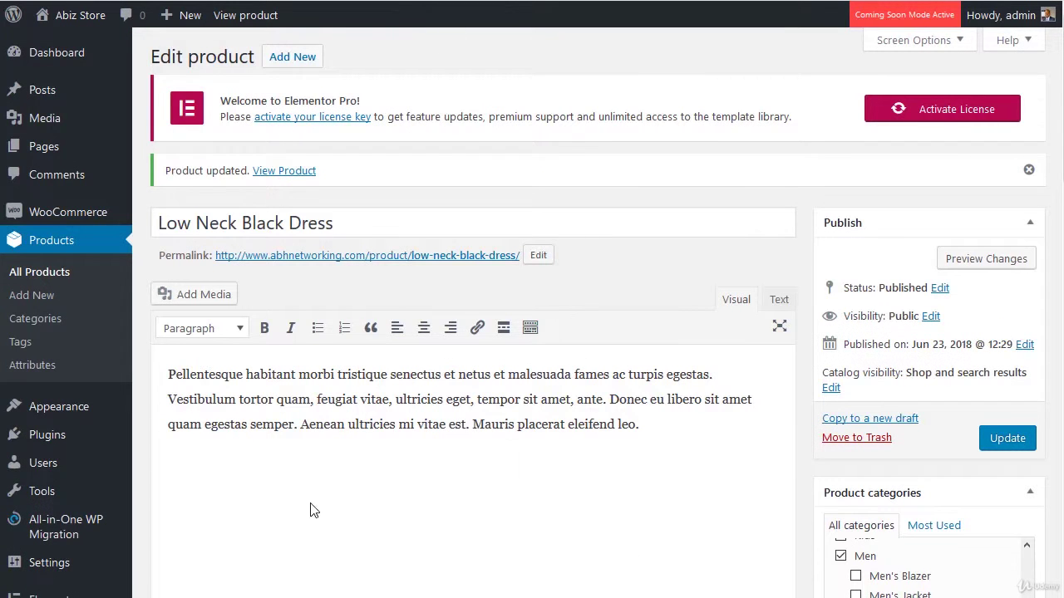
# Step: Reopen Linked Products and search 'scar' in the Upsells field
pyautogui.scroll(-10, 692, 464)
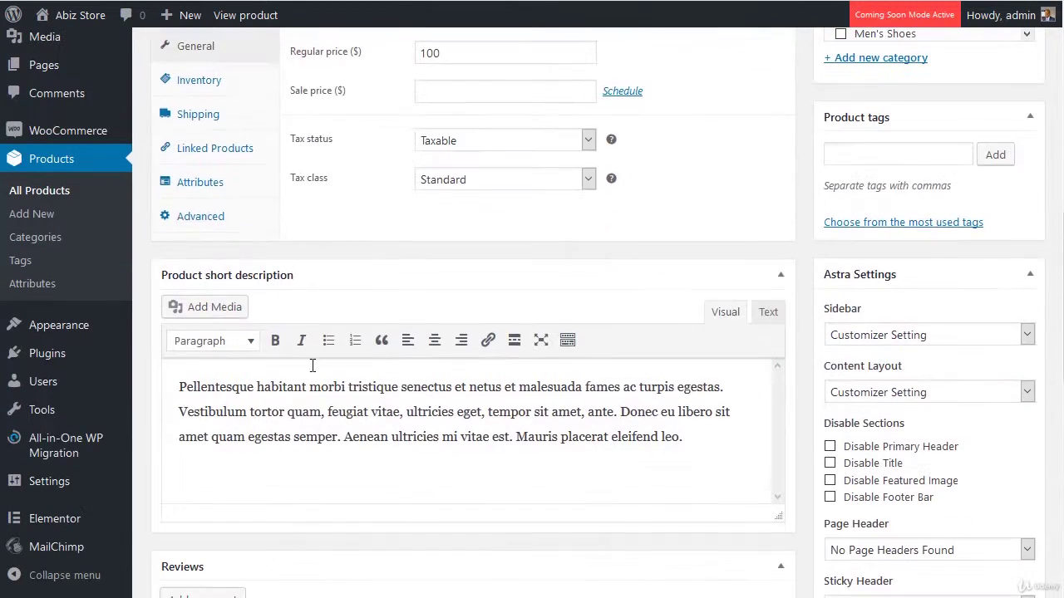
pyautogui.click(208, 178)
pyautogui.click(210, 154)
pyautogui.click(428, 60)
pyautogui.write('scar')
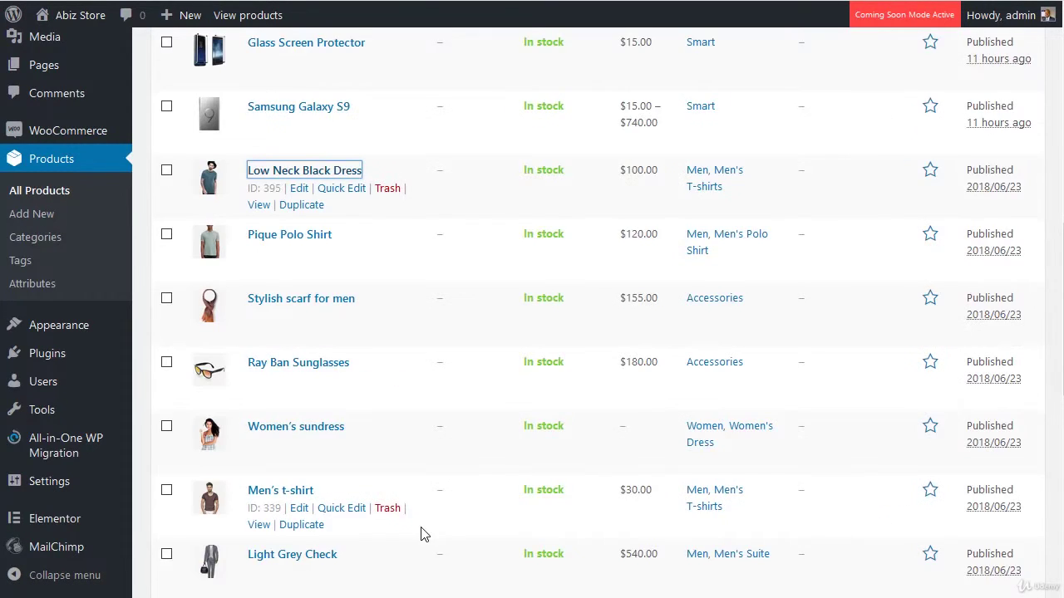
pyautogui.scroll(-5, 423, 577)
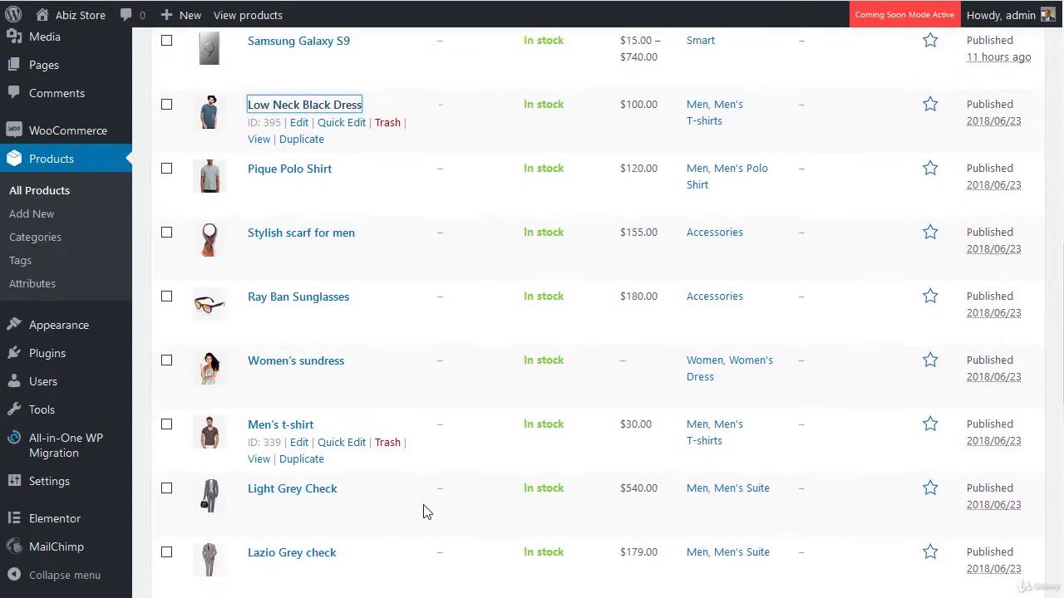
pyautogui.scroll(-5, 385, 308)
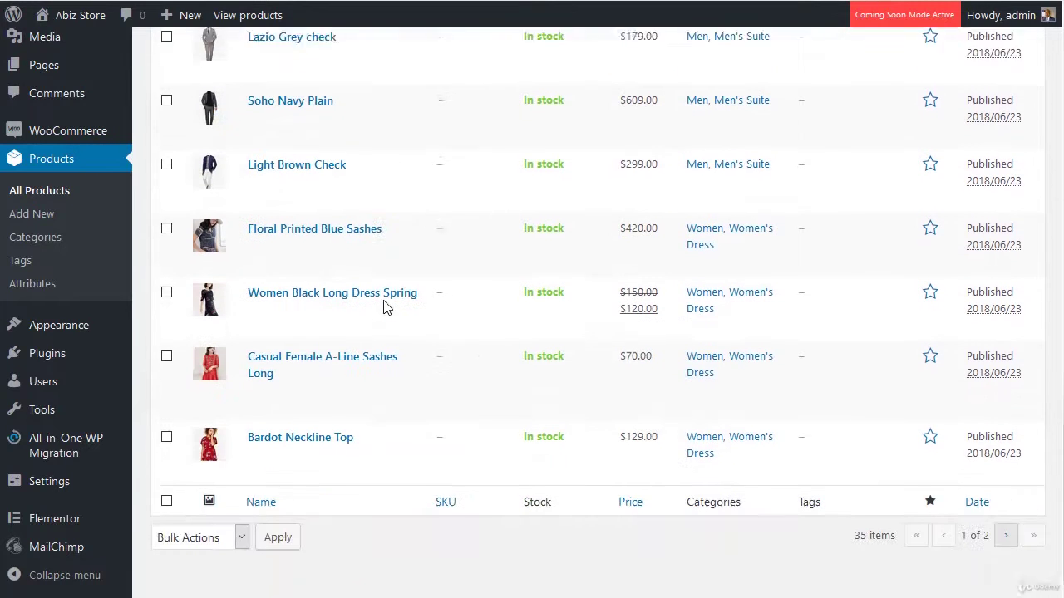
pyautogui.scroll(9, 385, 308)
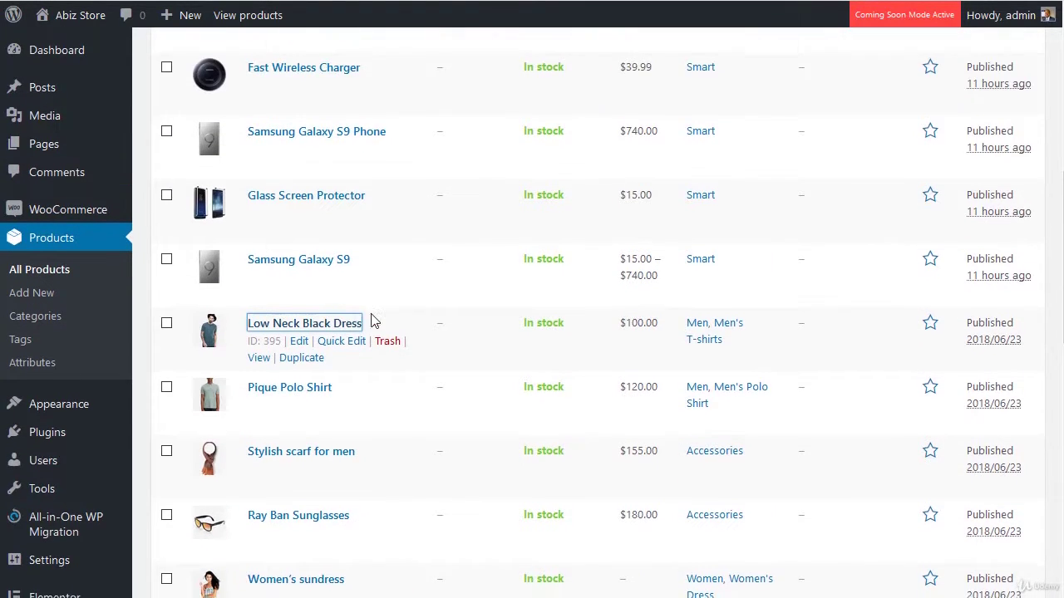
pyautogui.scroll(-1, 373, 321)
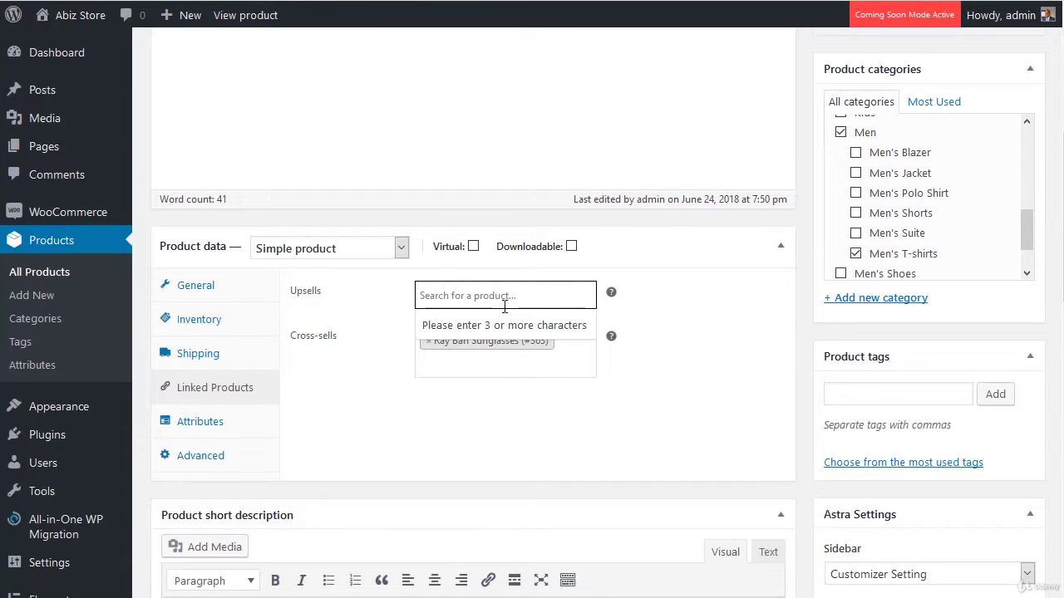
pyautogui.click(503, 299)
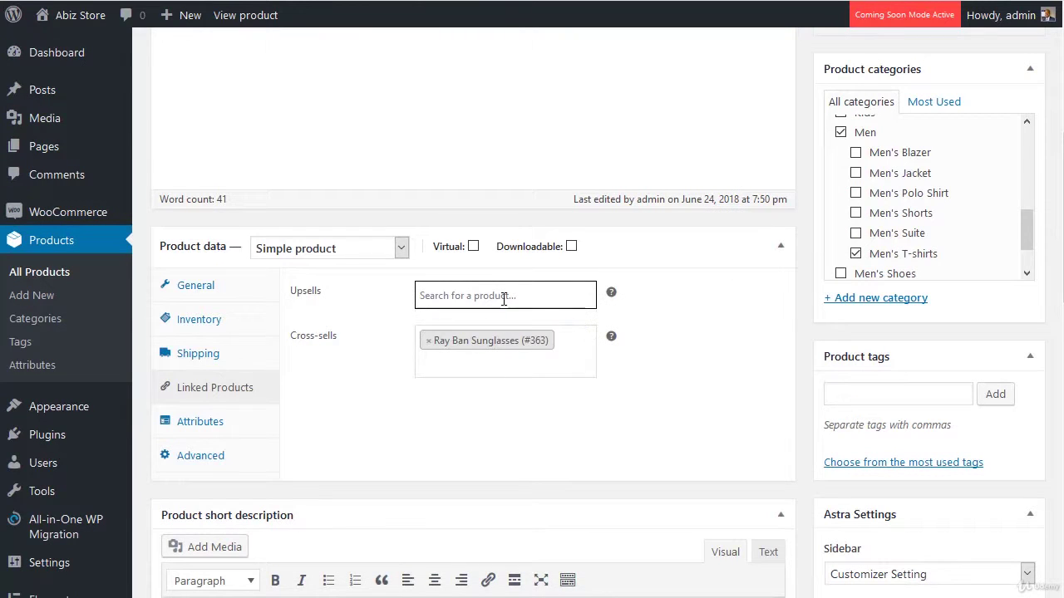
# Step: Search 'sam', add Samsung Galaxy S9 (#417) as an upsell, and update the product
pyautogui.write('sam')
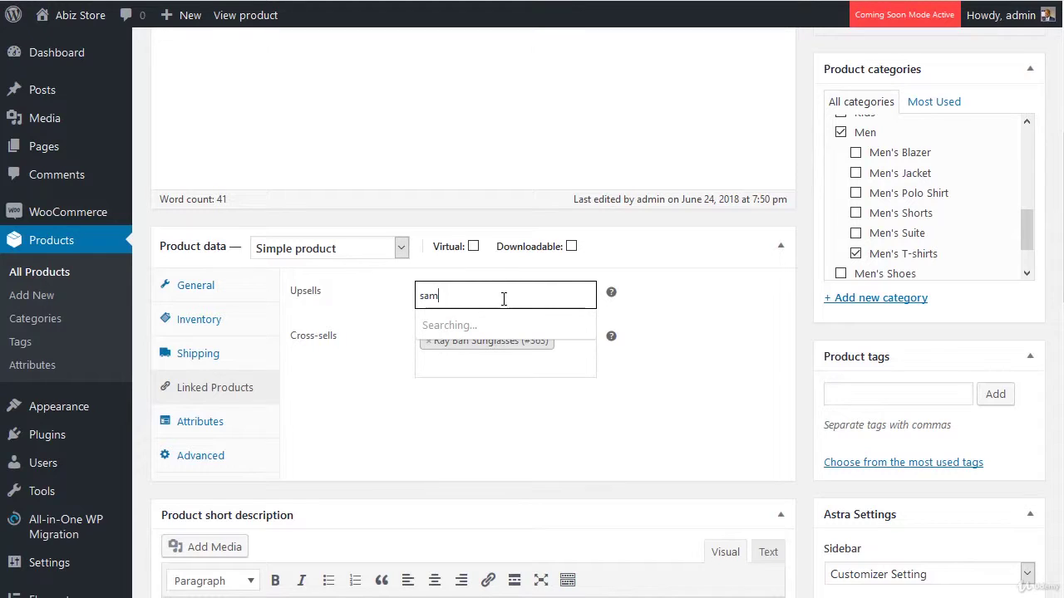
pyautogui.click(477, 365)
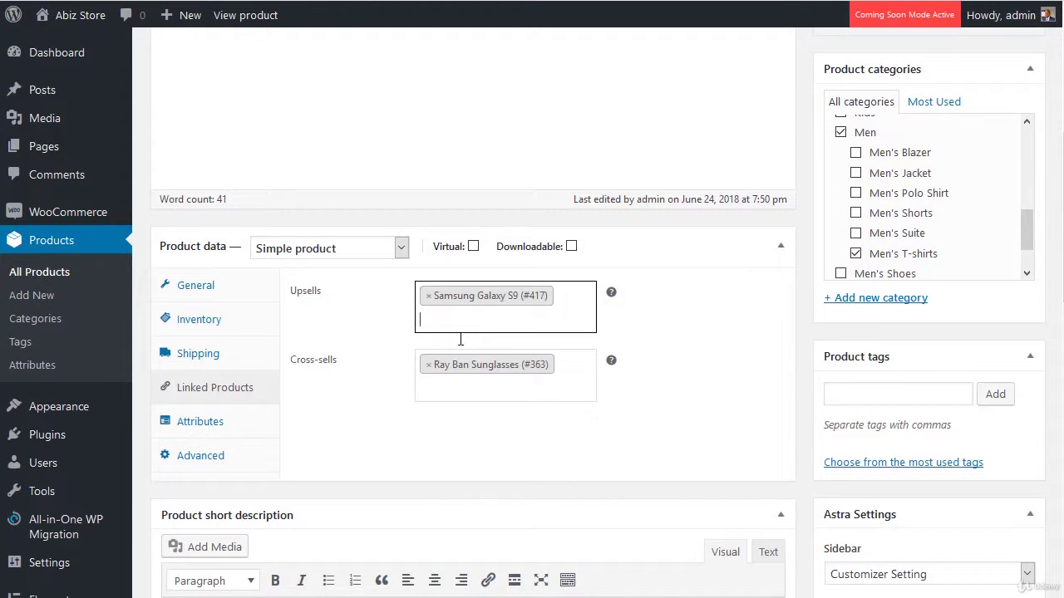
pyautogui.scroll(5, 686, 380)
pyautogui.click(1010, 397)
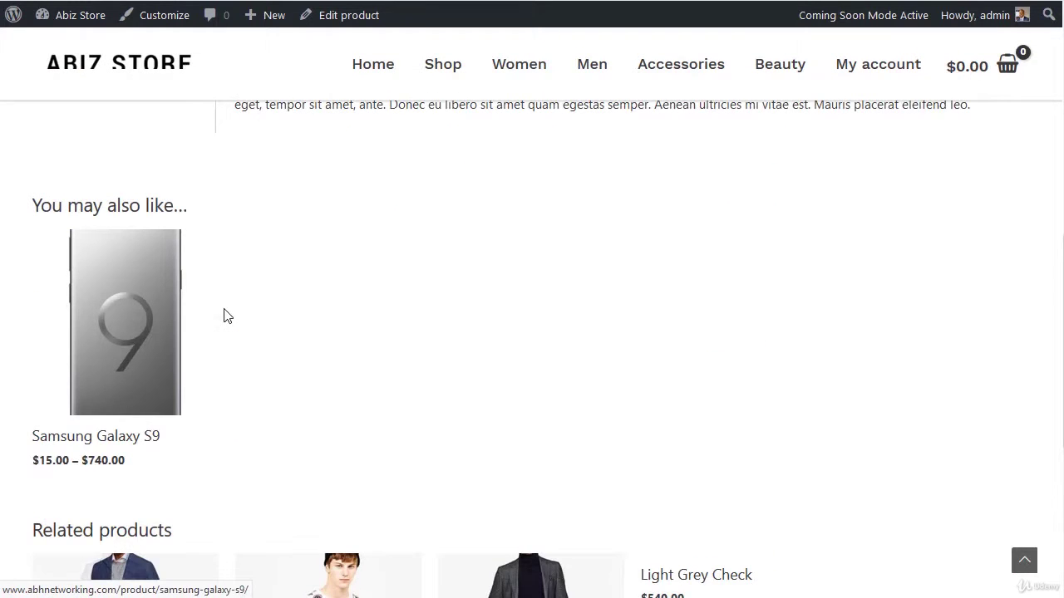
# Step: Scroll through the Low Neck Black Dress page to review its 'You may also like' section
pyautogui.scroll(-3, 97, 446)
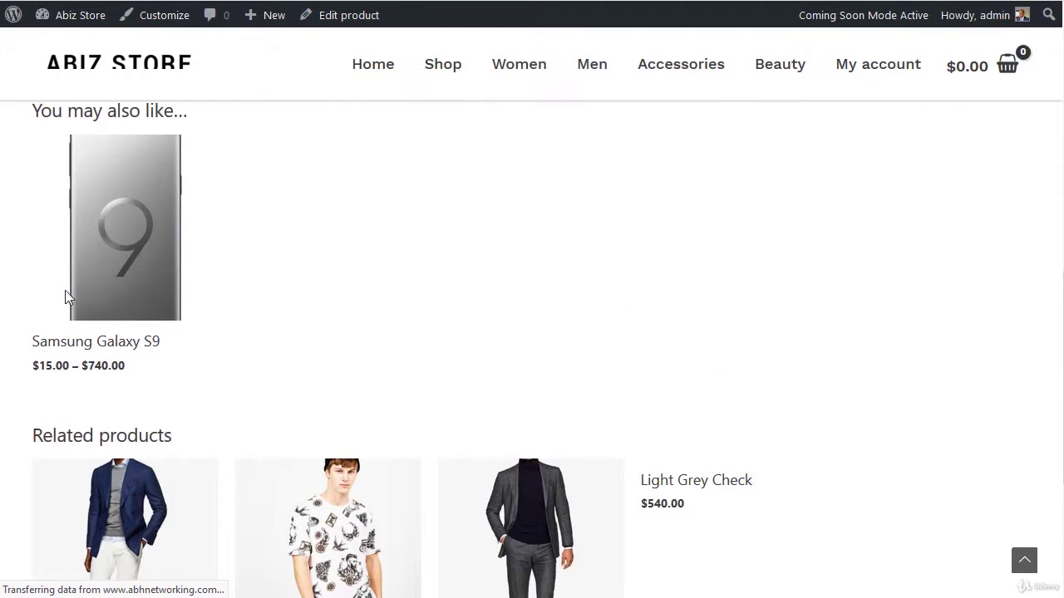
pyautogui.scroll(10, 208, 291)
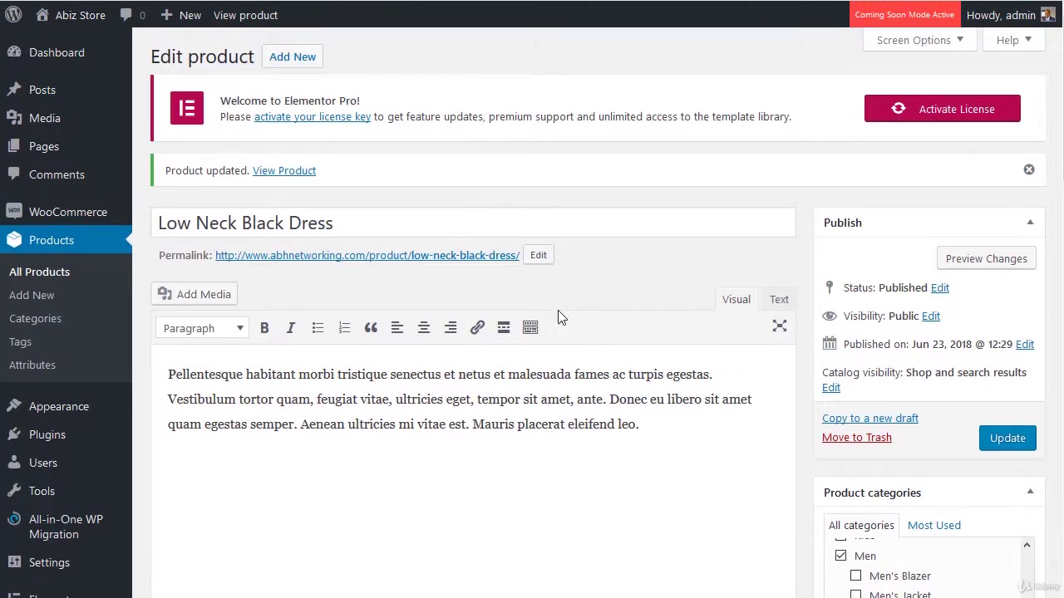
pyautogui.scroll(-8, 559, 318)
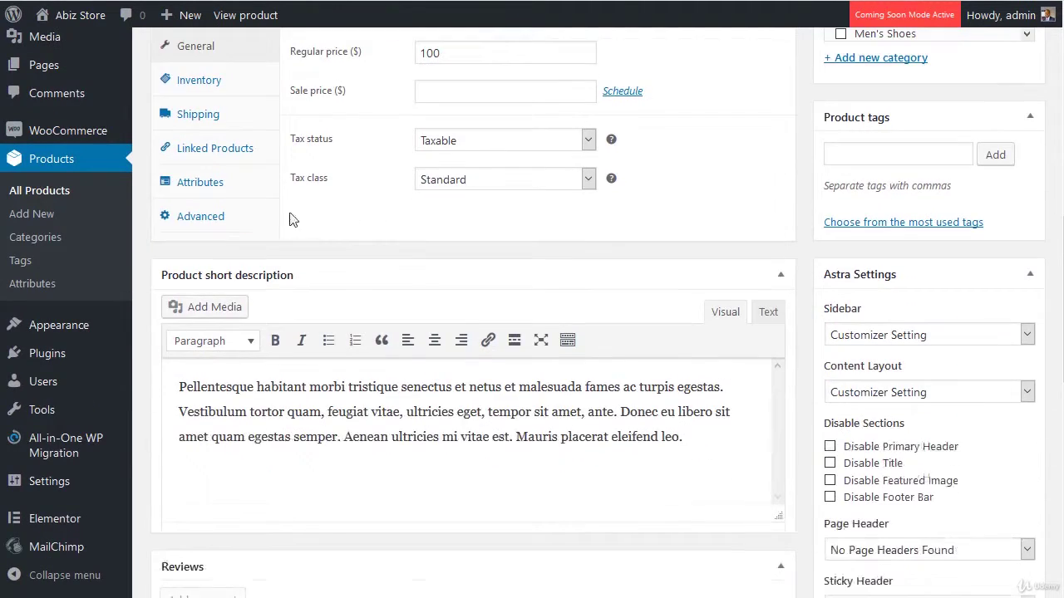
# Step: Add Stylish scarf for men and Men's t-shirt to the Upsells field
pyautogui.click(216, 155)
pyautogui.scroll(2, 565, 240)
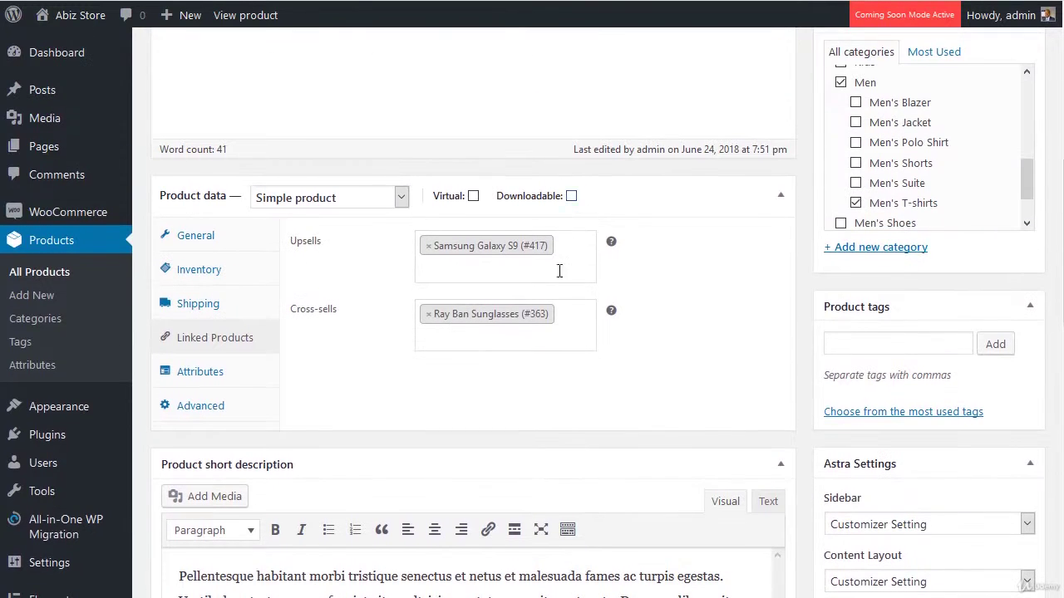
pyautogui.click(574, 273)
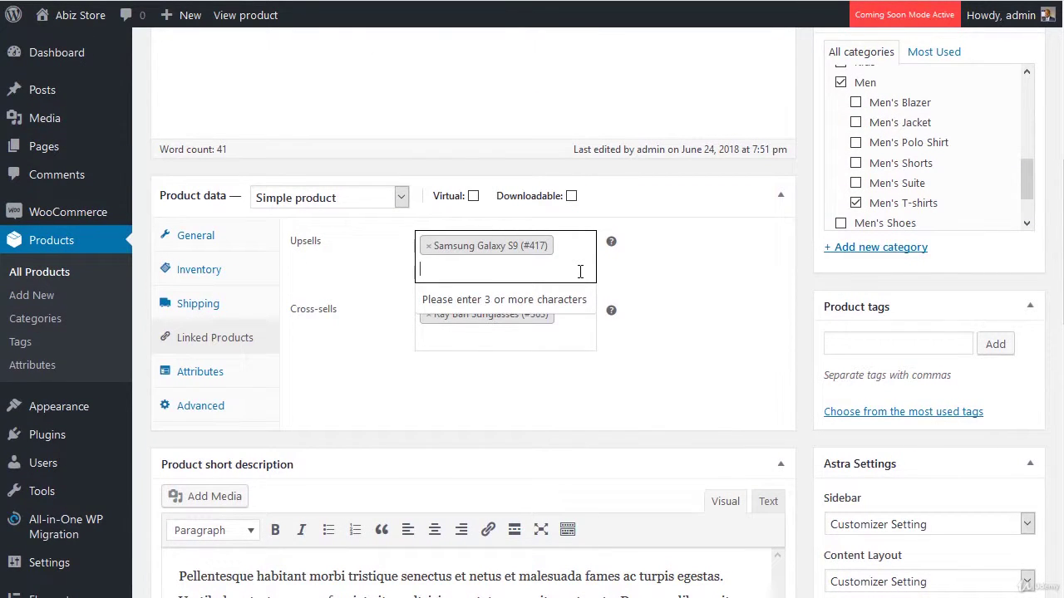
pyautogui.write('scar')
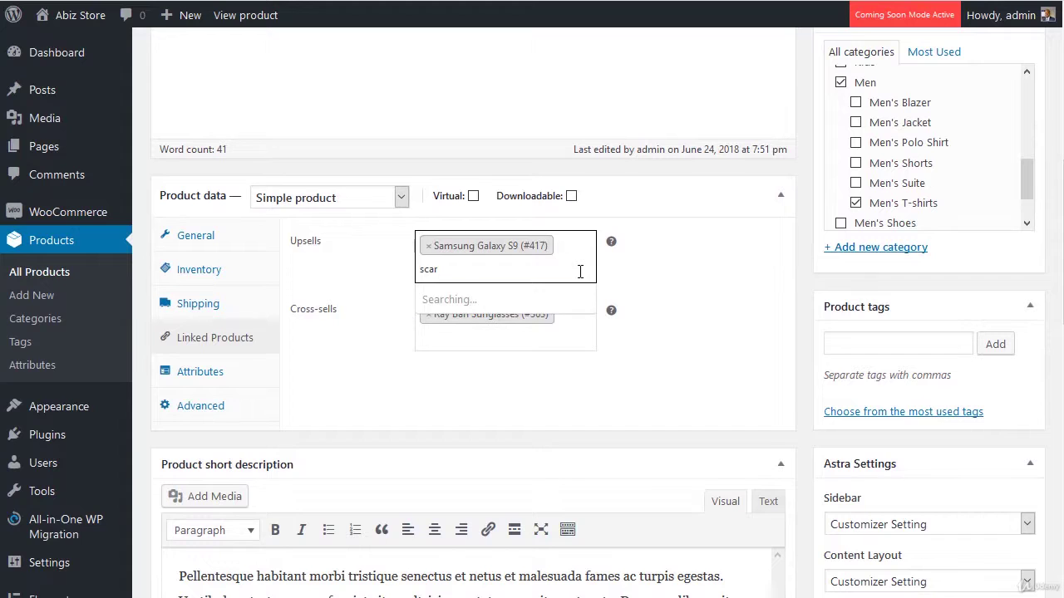
pyautogui.click(479, 299)
pyautogui.write('men')
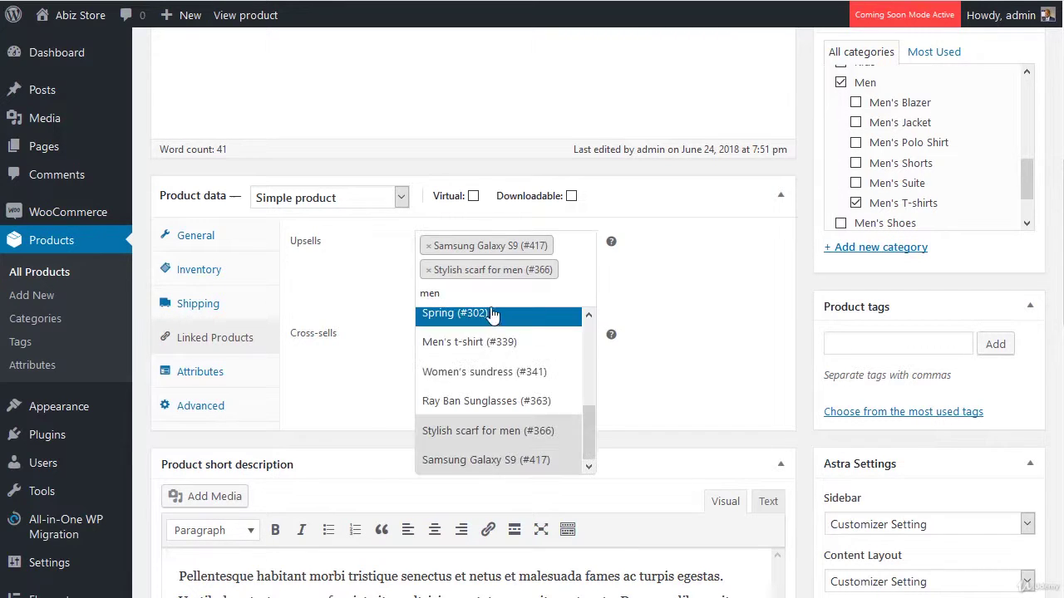
pyautogui.click(475, 350)
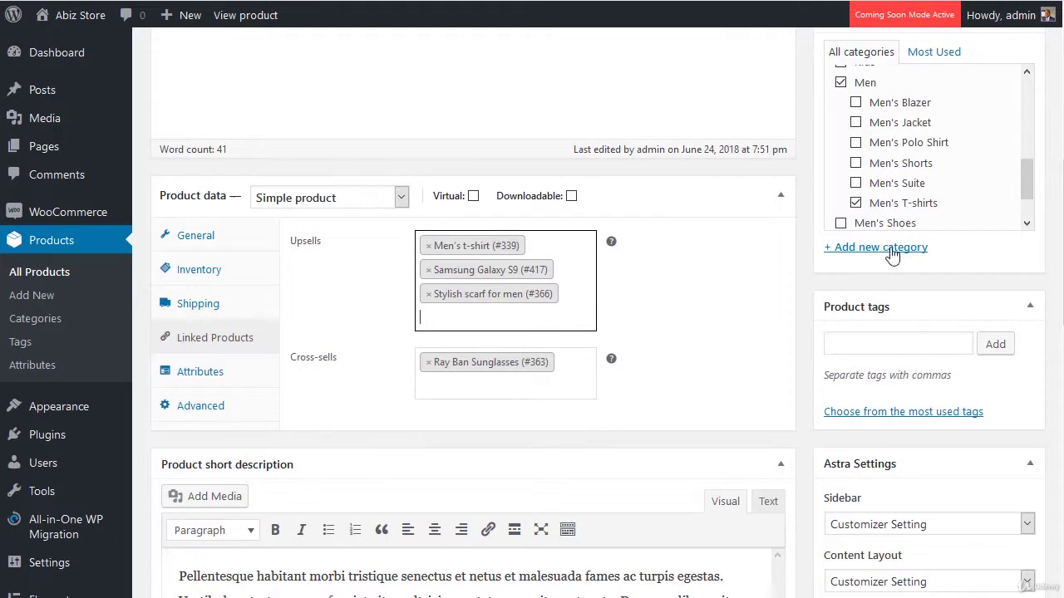
# Step: Add Women Black Long Dress Spring as an upsell and update the product
pyautogui.scroll(2, 522, 498)
pyautogui.click(522, 513)
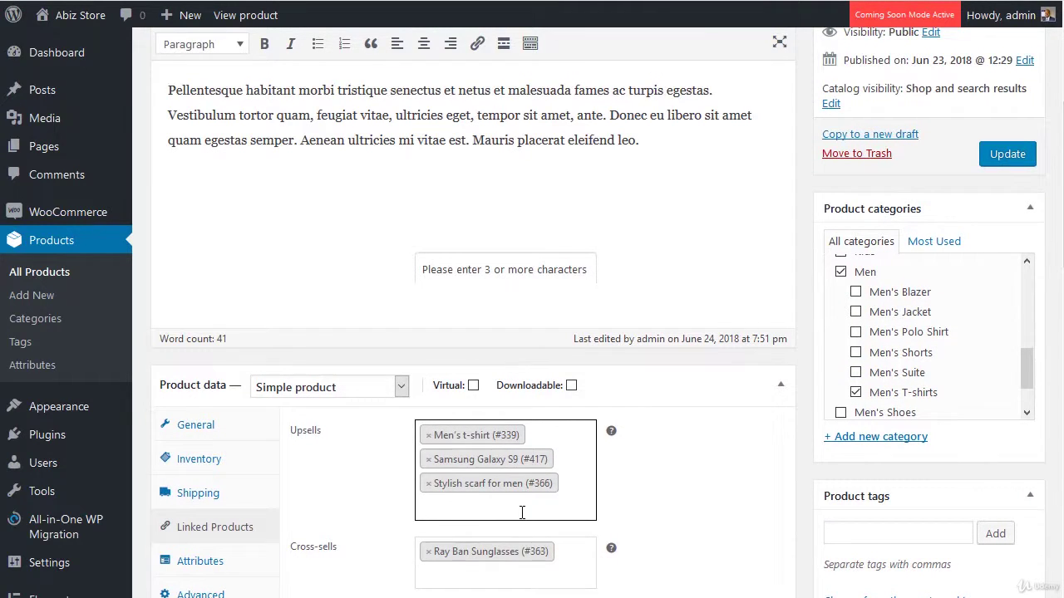
pyautogui.write('men')
pyautogui.scroll(-2, 483, 516)
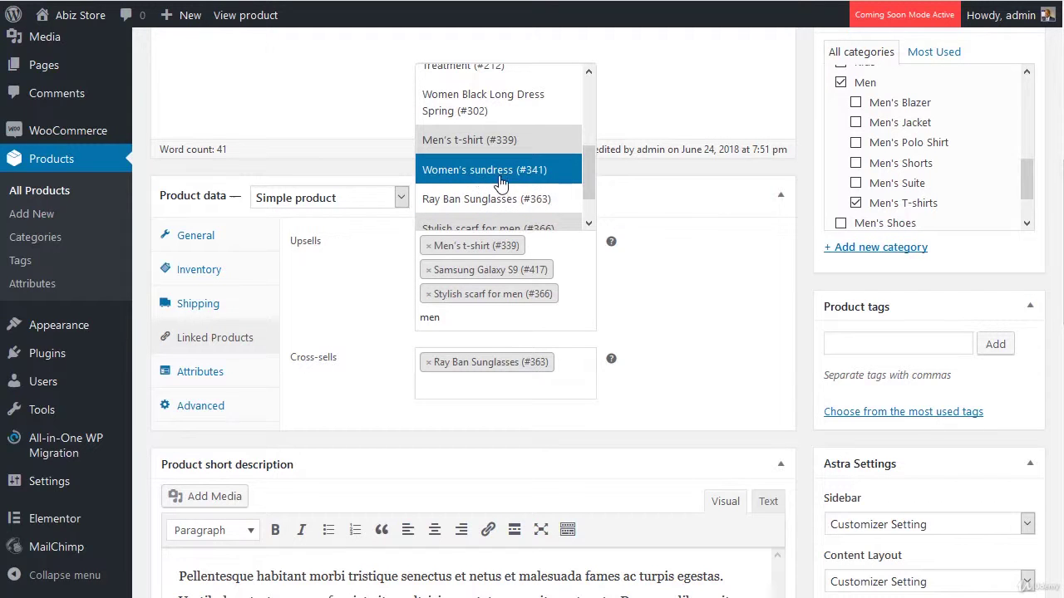
pyautogui.click(486, 113)
pyautogui.scroll(4, 852, 249)
pyautogui.click(1007, 249)
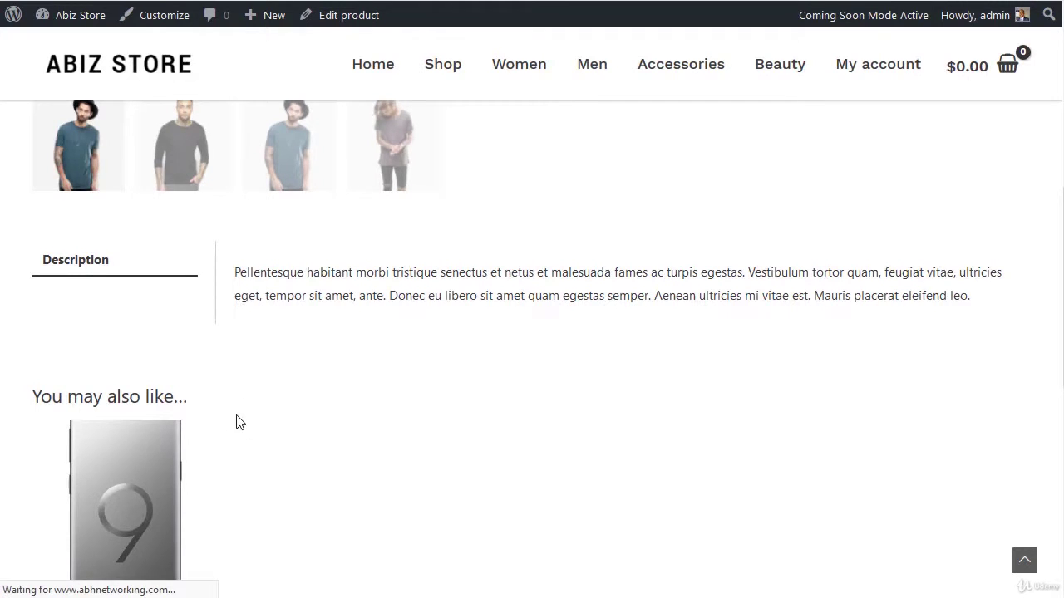
# Step: Scroll down to check the four upsell products under You may also like, then back up
pyautogui.scroll(-3, 238, 421)
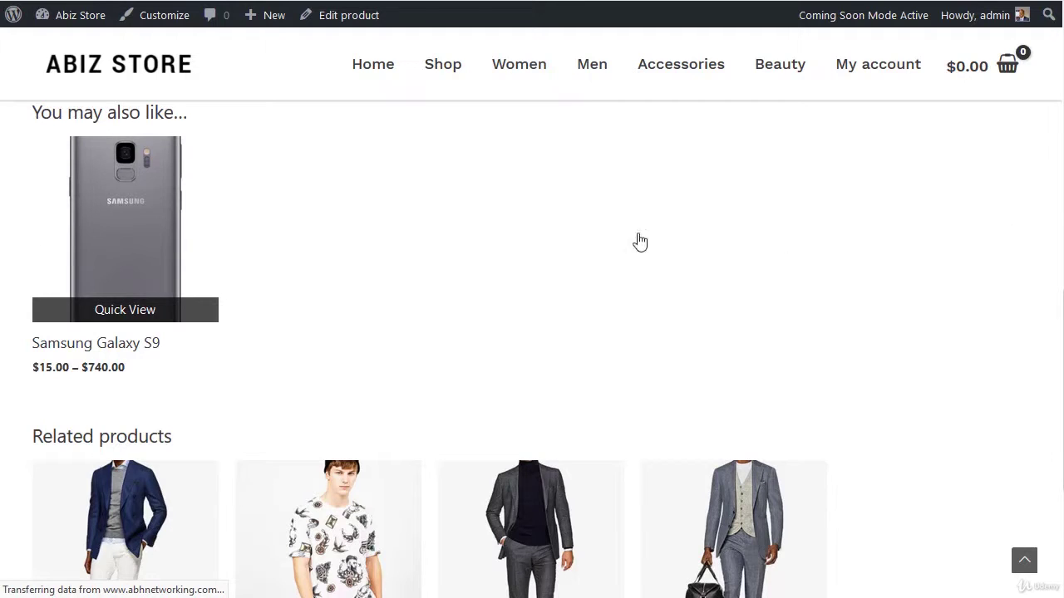
pyautogui.scroll(-3, 330, 352)
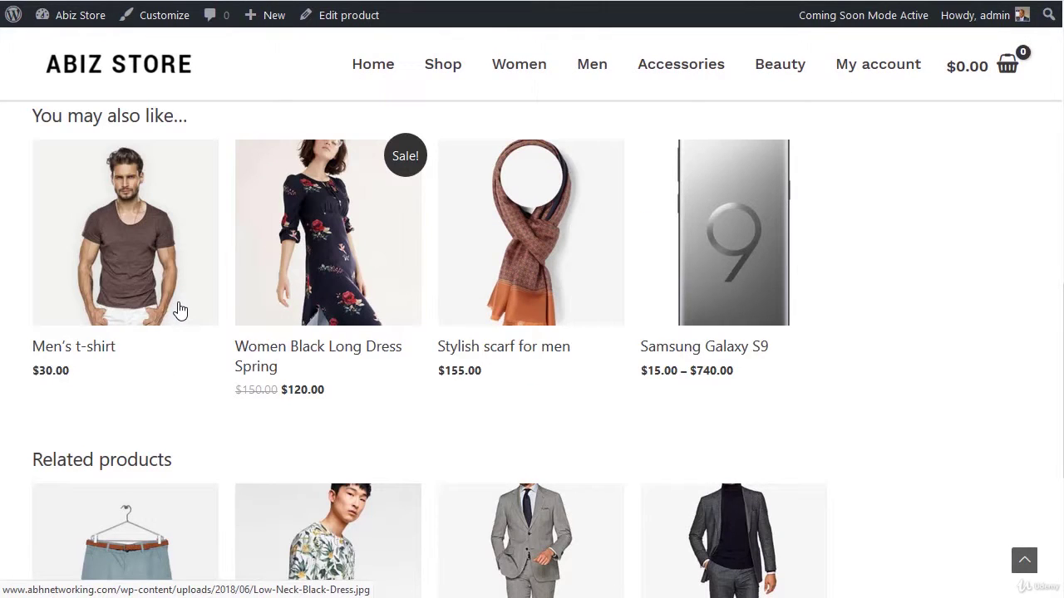
pyautogui.scroll(-3, 225, 316)
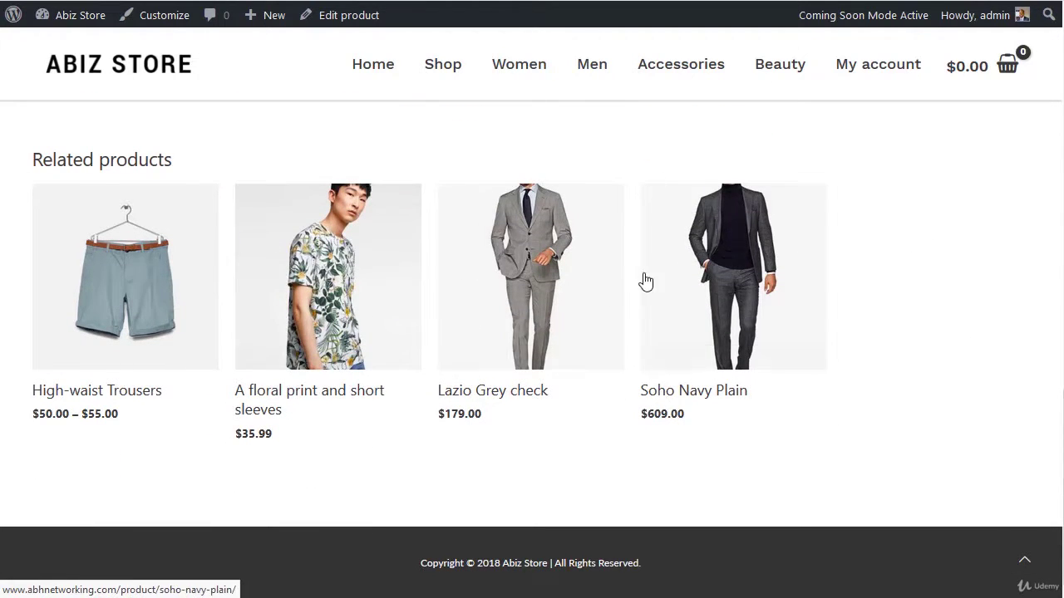
pyautogui.scroll(3, 496, 297)
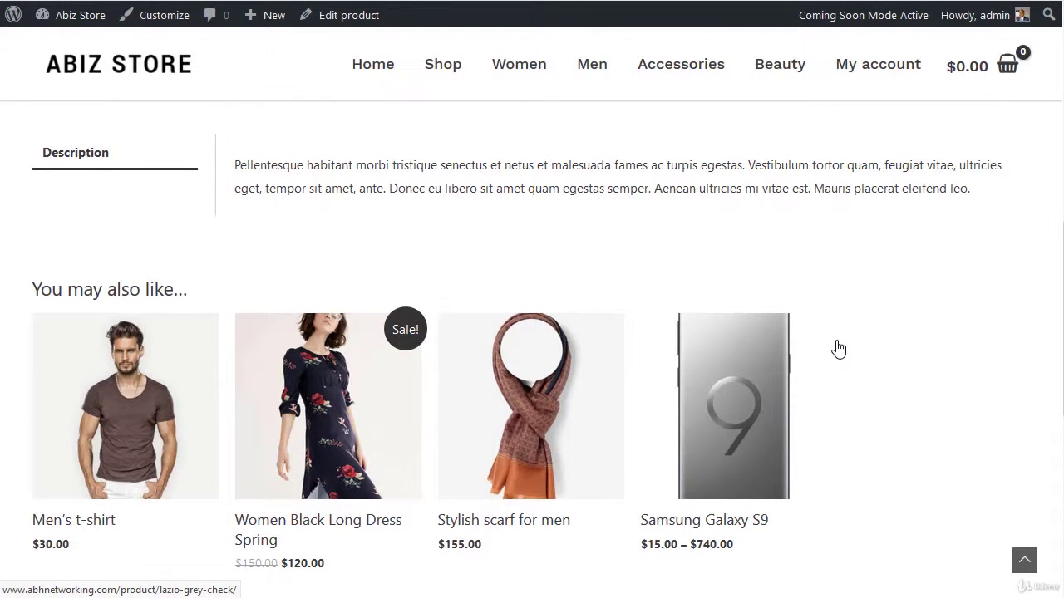
pyautogui.scroll(1, 124, 440)
# Step: Open the Low Neck Black Dress product page and add the dress to the cart
pyautogui.click(125, 440)
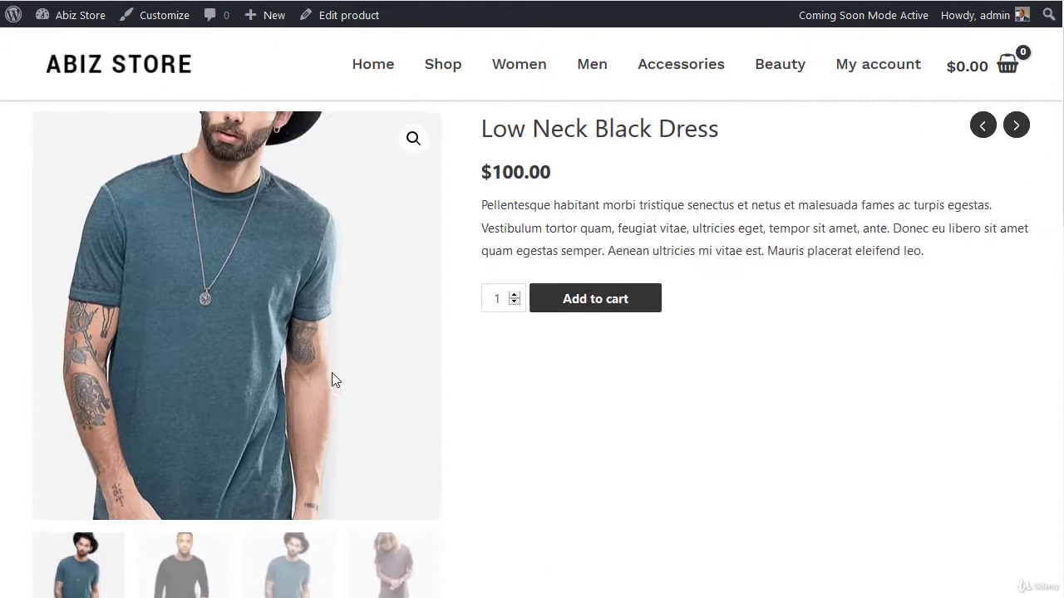
pyautogui.scroll(-5, 631, 370)
pyautogui.scroll(5, 615, 316)
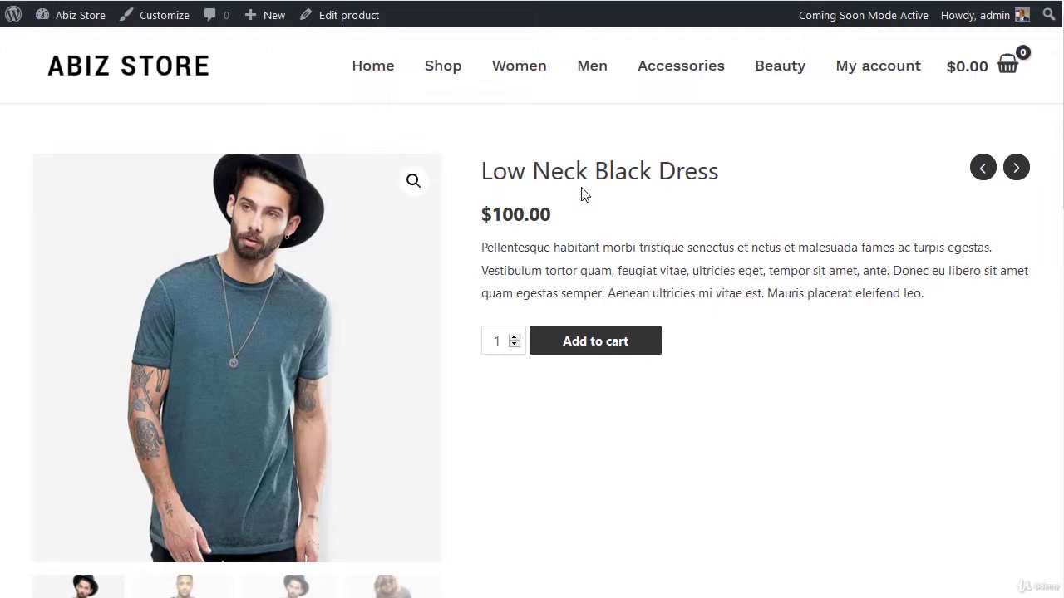
pyautogui.click(611, 348)
# Step: Go to the full cart page and scroll down to the Ray Ban Sunglasses cross-sell suggestion
pyautogui.moveTo(922, 74)
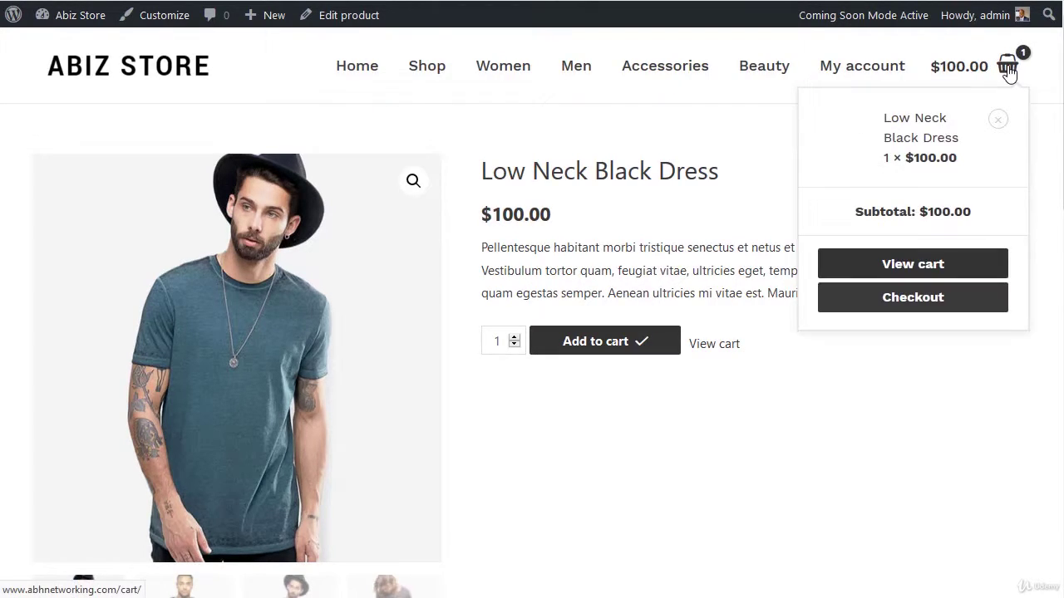
pyautogui.click(896, 267)
pyautogui.scroll(-3, 474, 287)
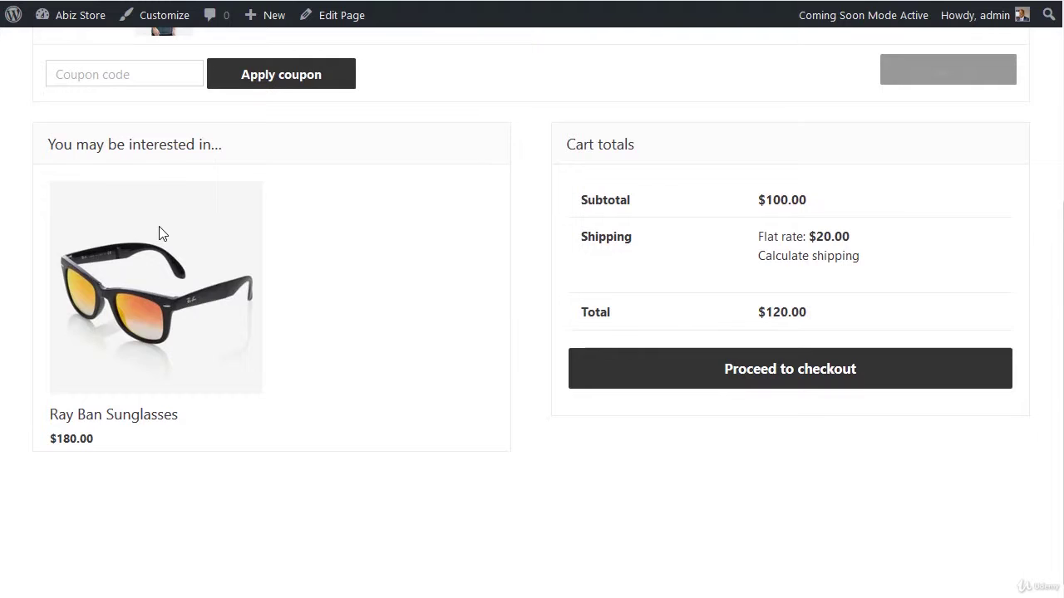